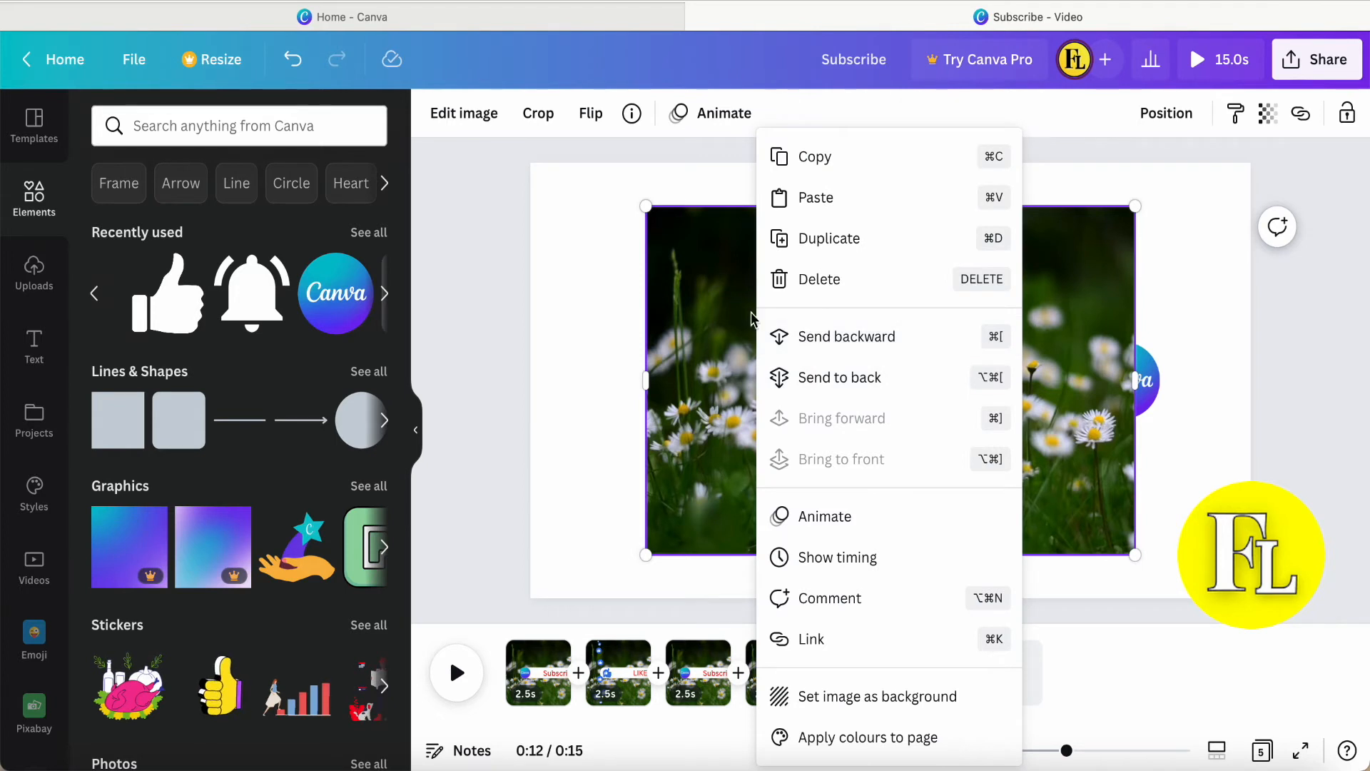
Set the daisy photo as the fifth page's background and shorten that page to 2.0 seconds.
click(824, 697)
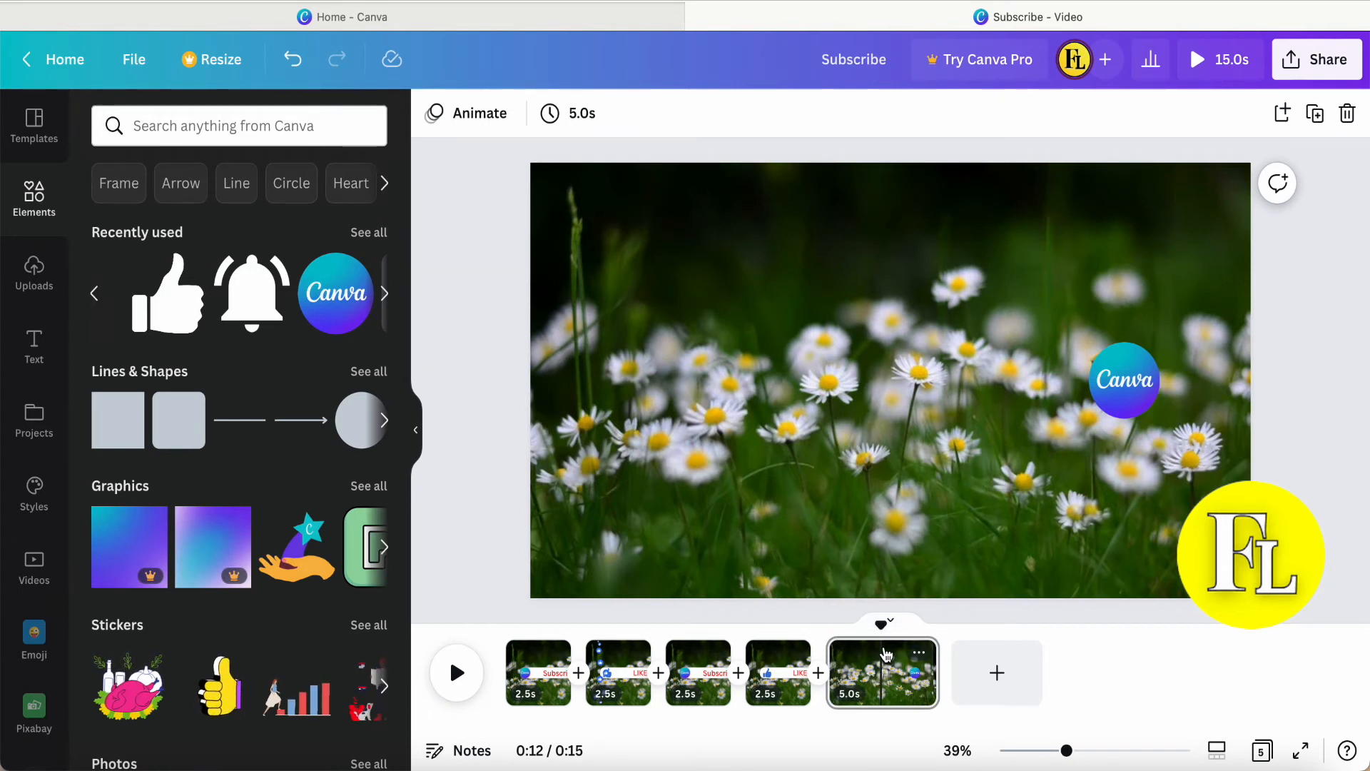
drag(882, 628, 861, 630)
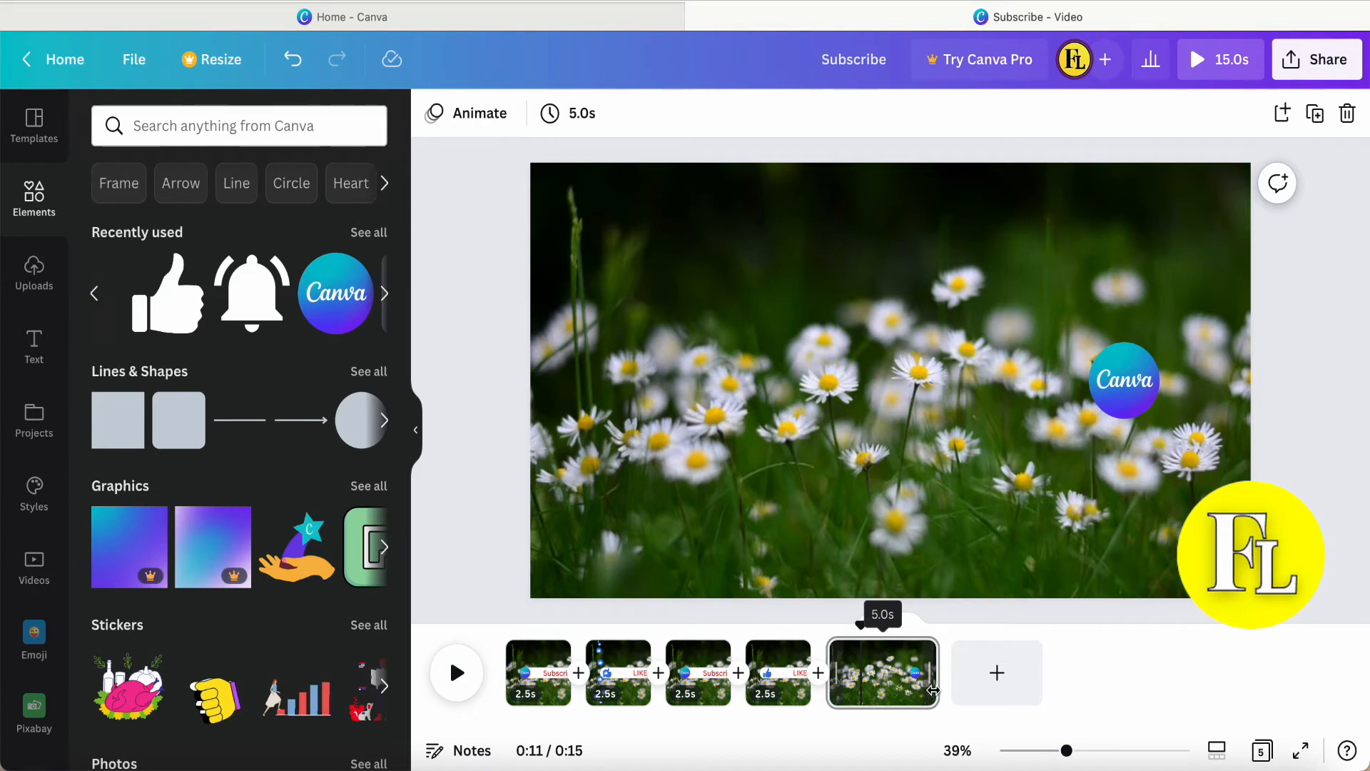
drag(932, 689, 864, 687)
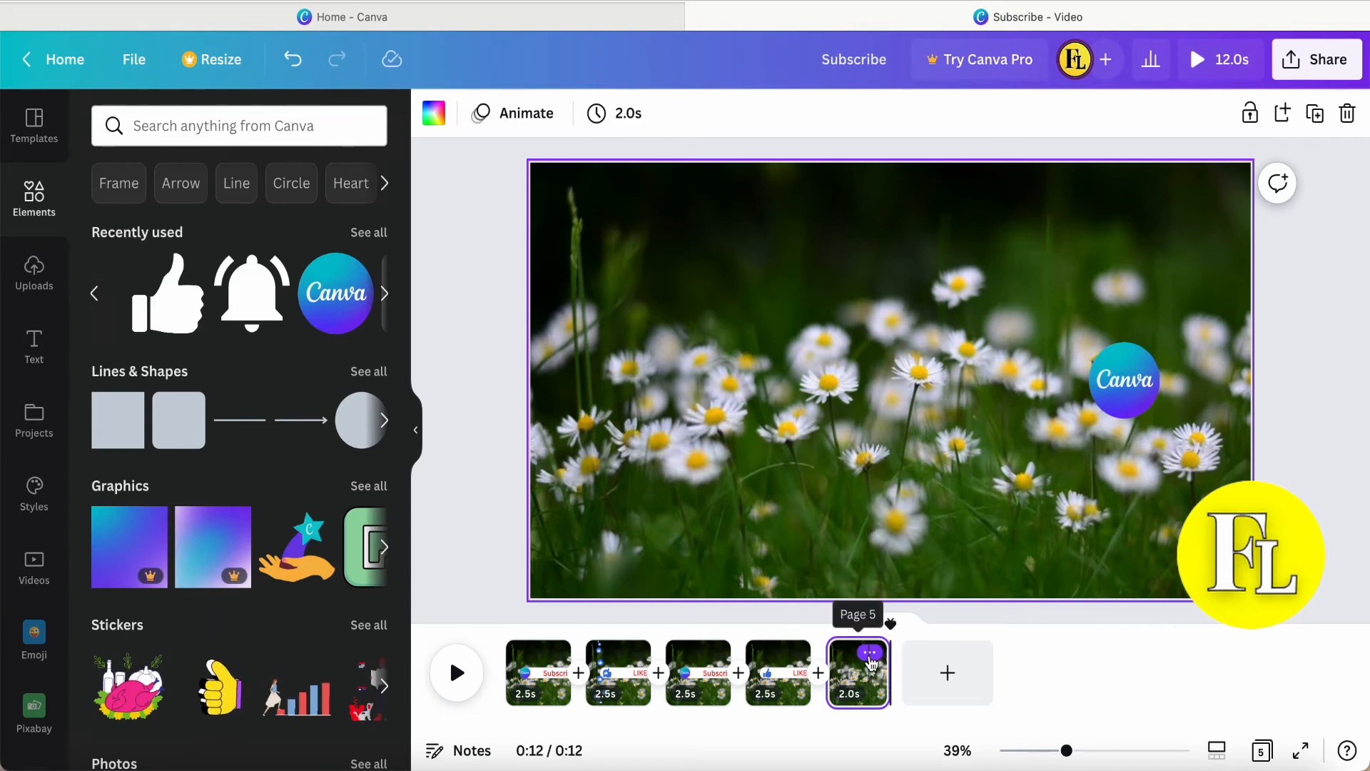
Duplicate the fifth page and move the Canva logo on the copy to the top centre of the page.
click(869, 655)
click(942, 379)
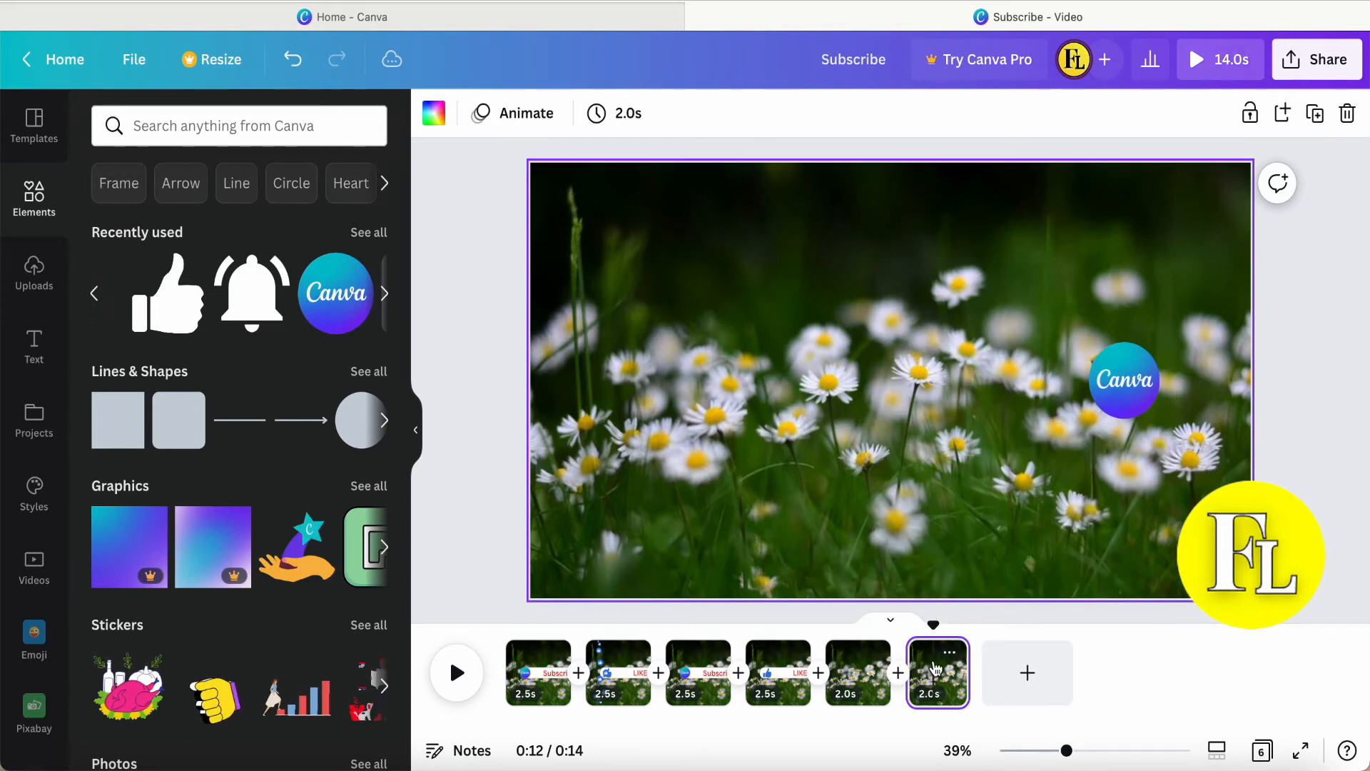
click(1121, 396)
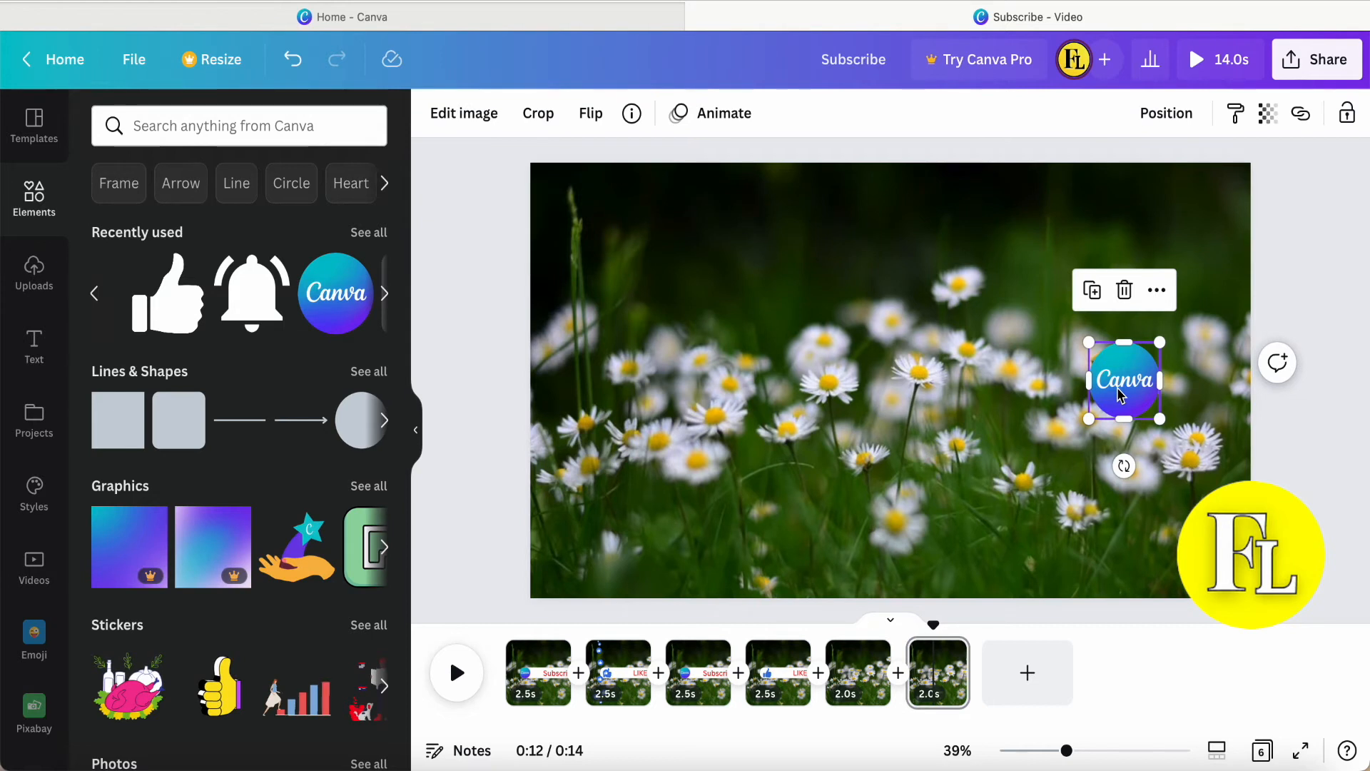
drag(1113, 388, 855, 213)
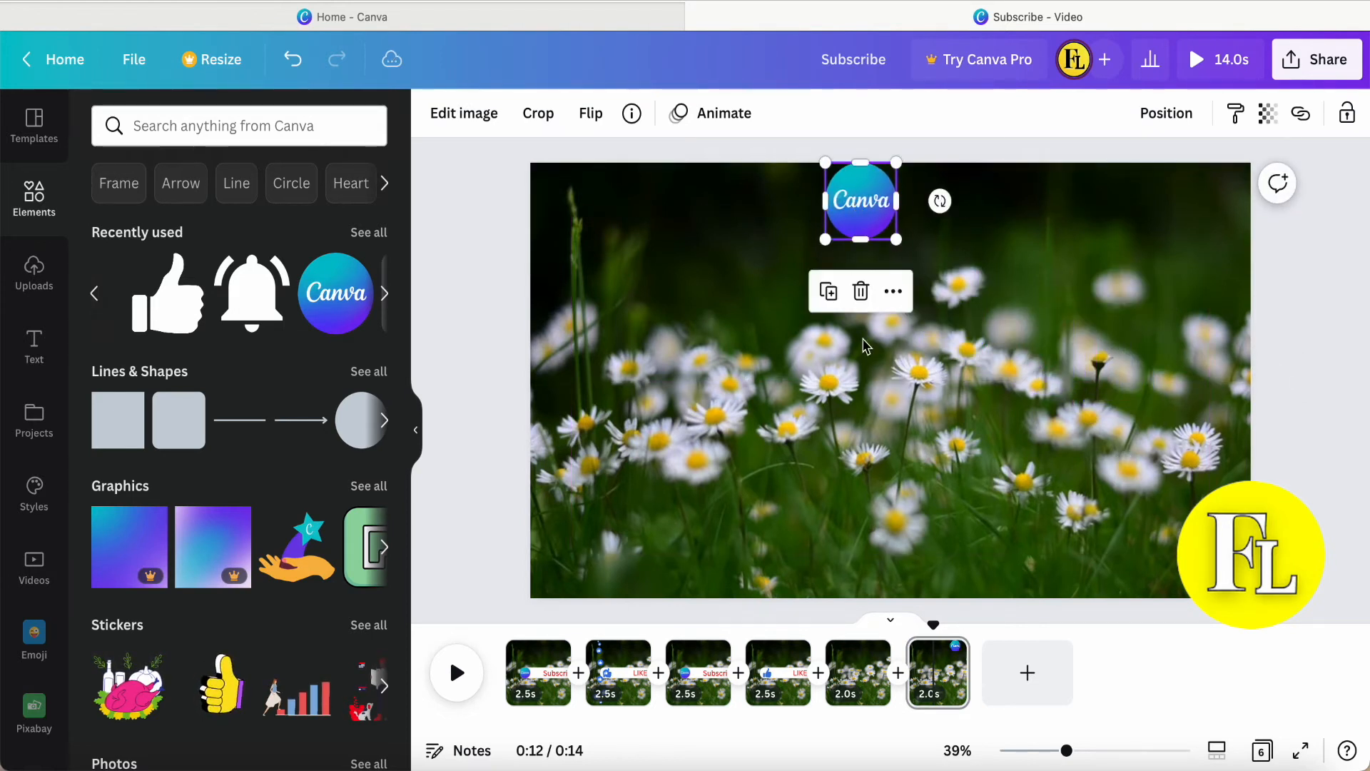
Duplicate the sixth page and move the copy's Canva logo to the page's bottom edge, left of centre.
mouse_move(951, 660)
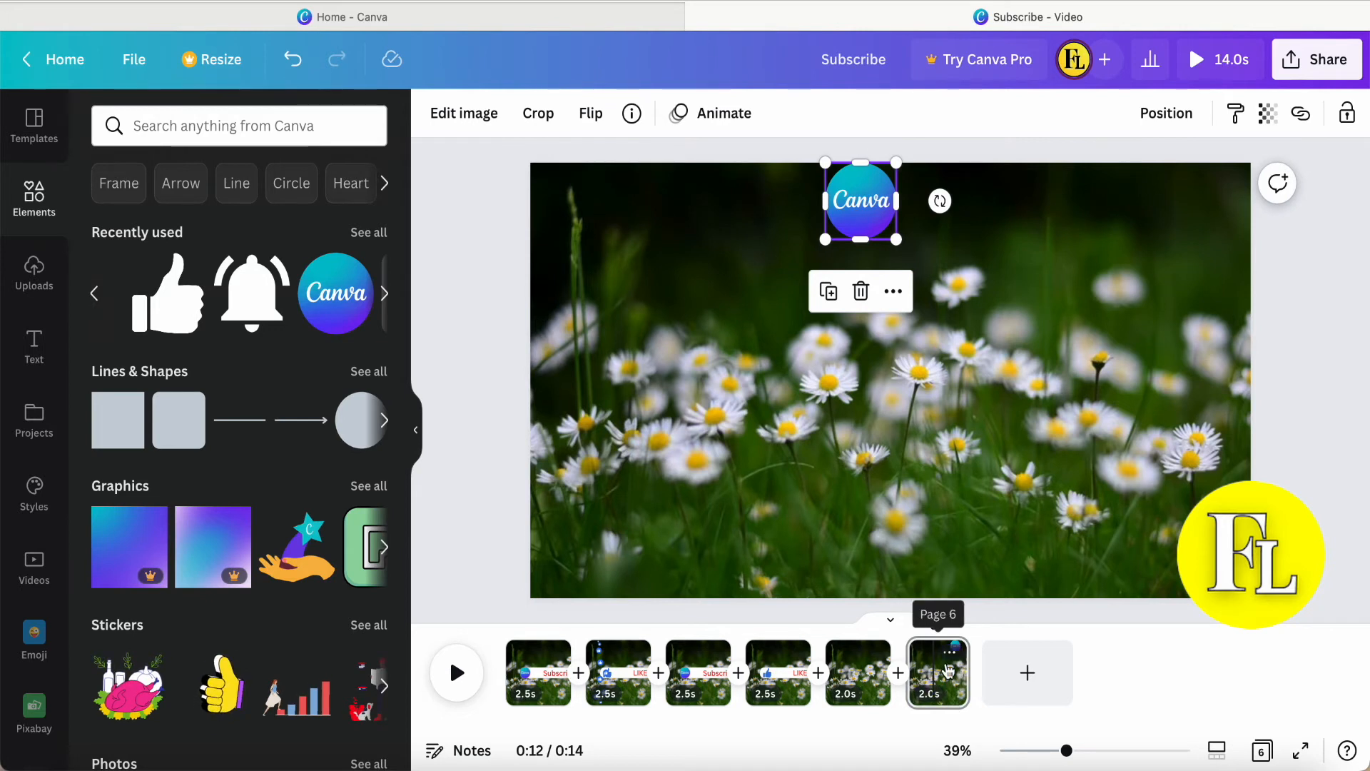
click(950, 652)
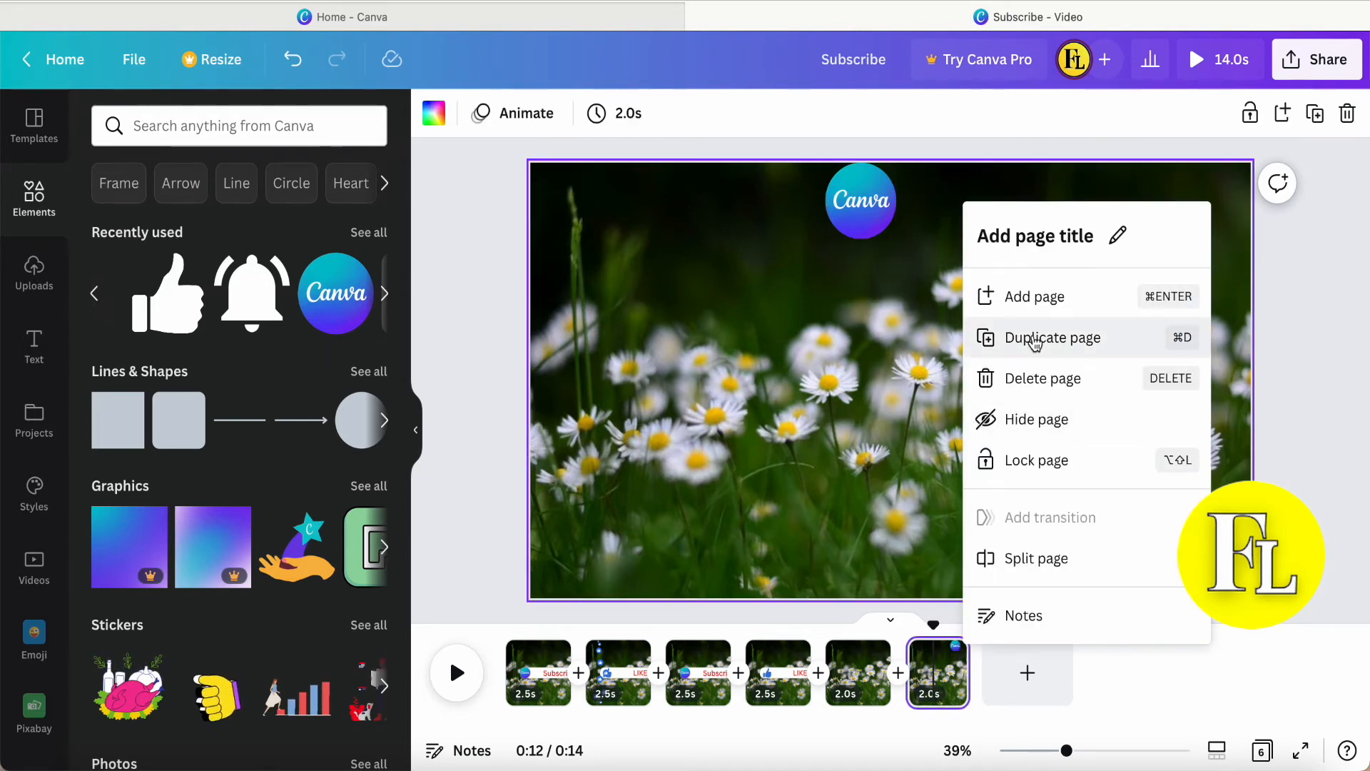
click(1035, 338)
drag(867, 218, 731, 577)
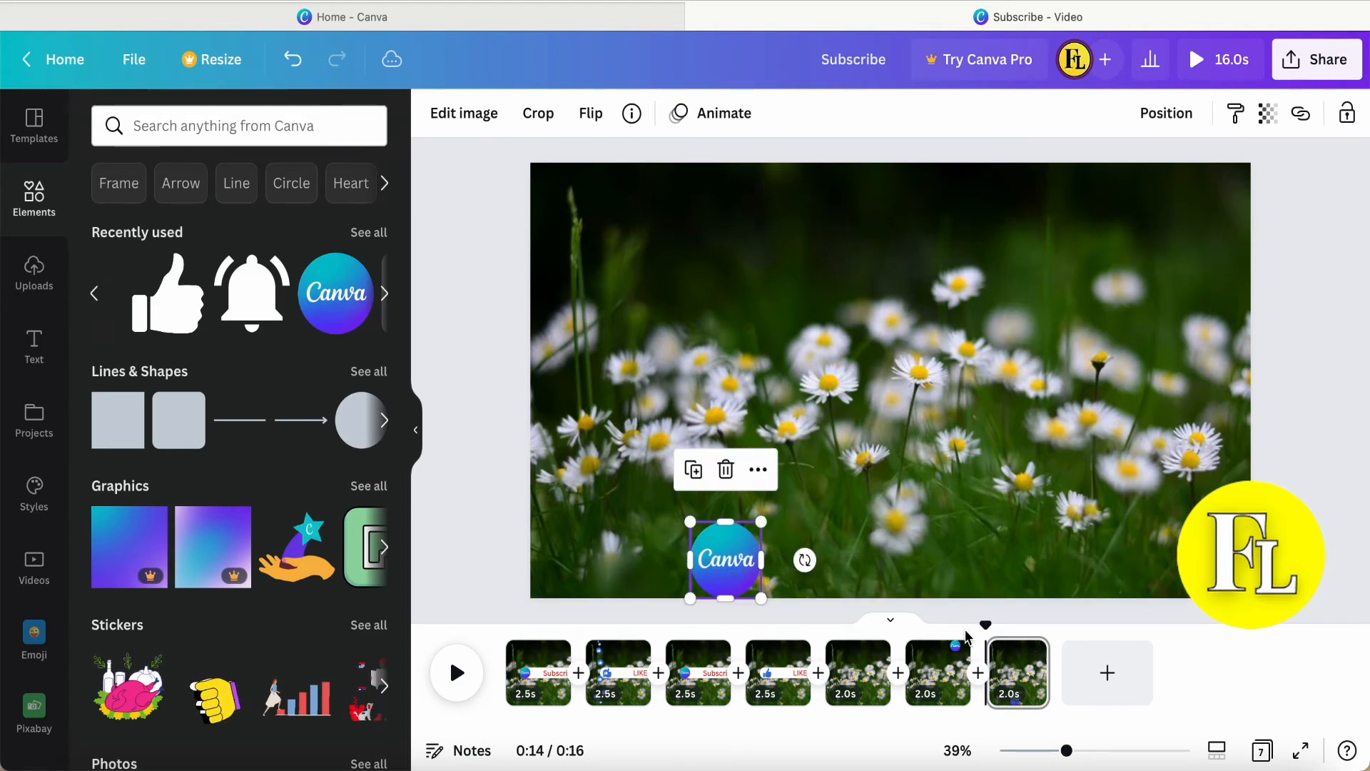
Duplicate the seventh page, then centre the Canva logo on the copy and enlarge it to about twice its size.
click(1032, 660)
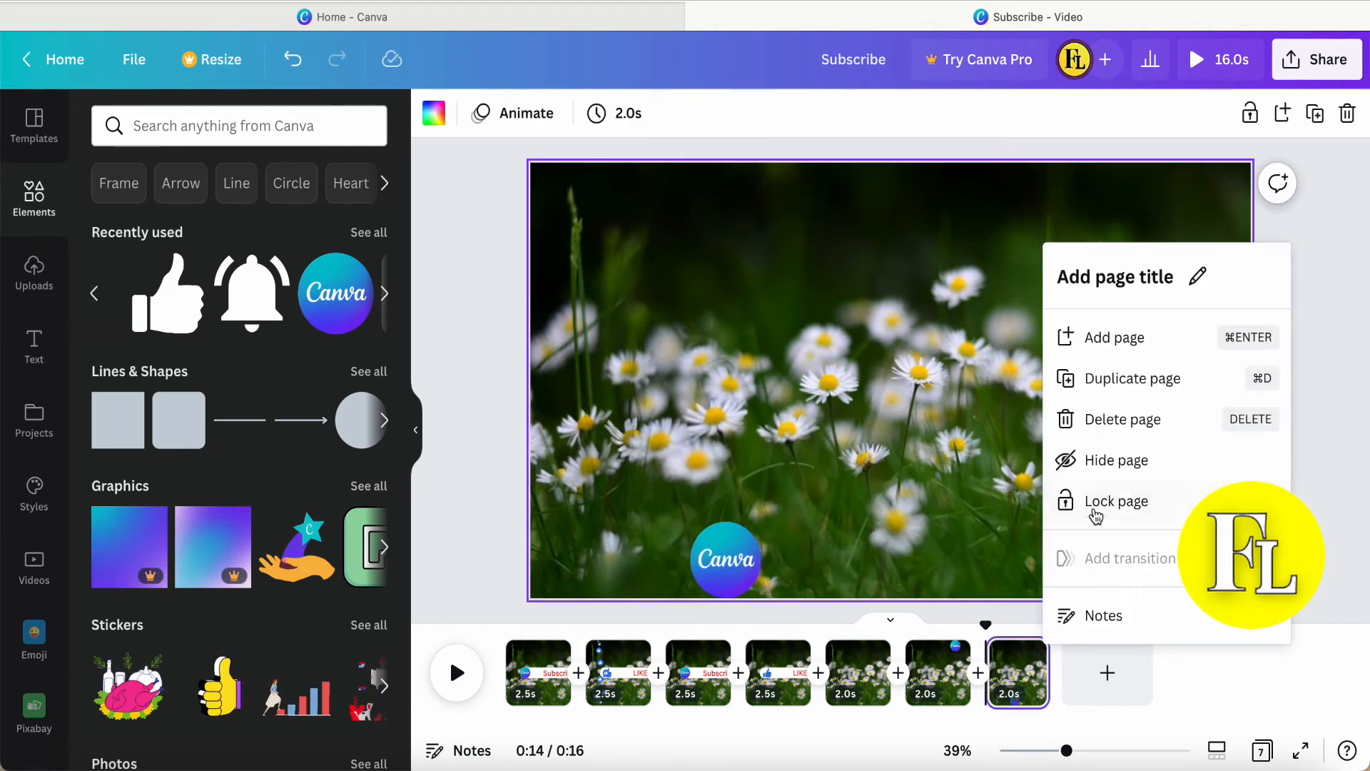
click(1107, 389)
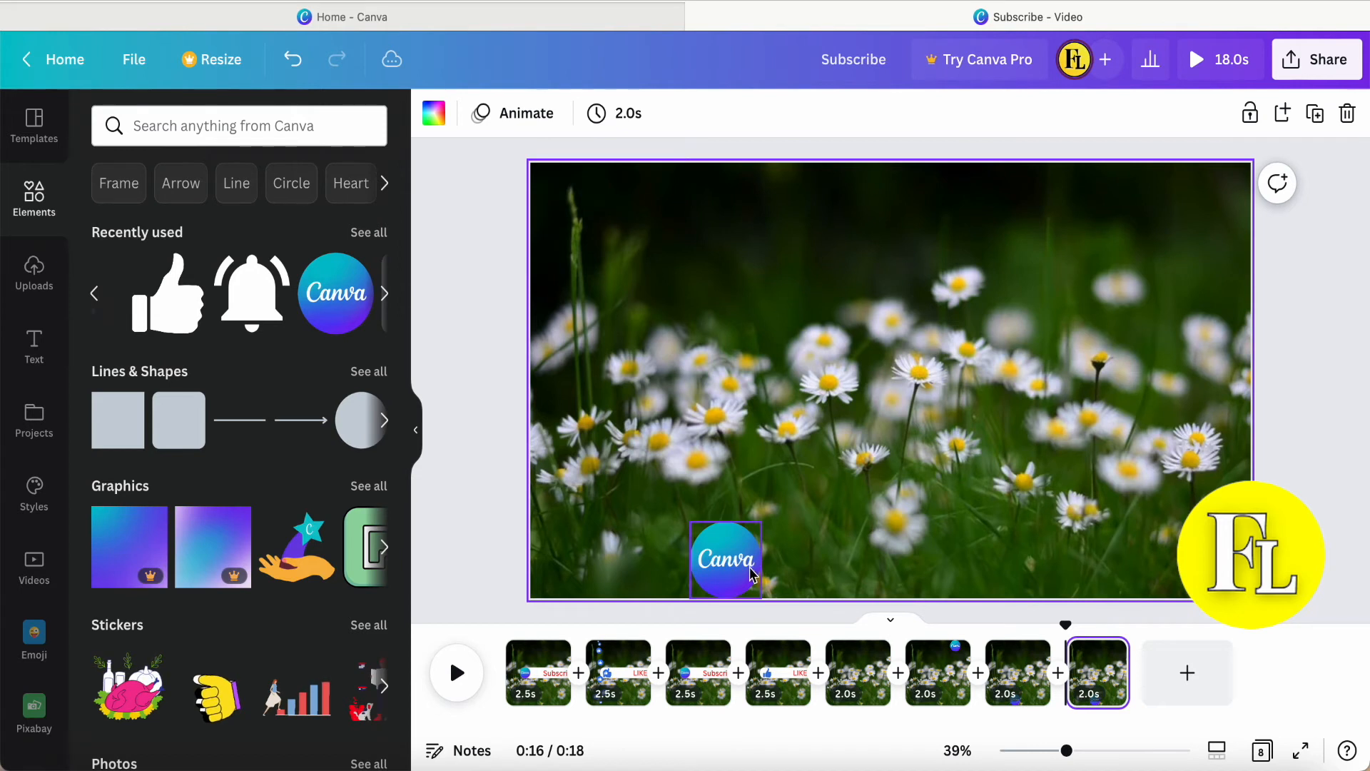
mouse_move(1092, 670)
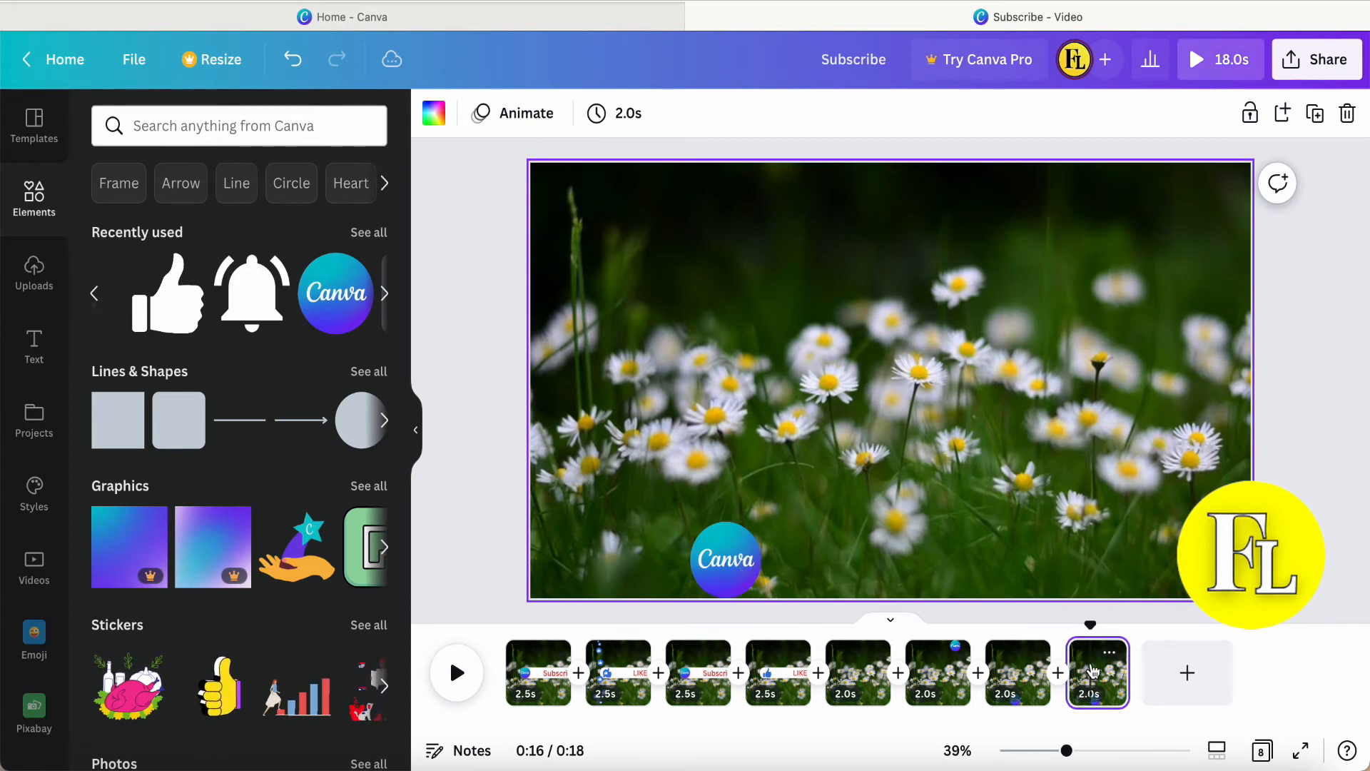
click(748, 577)
drag(742, 560, 904, 382)
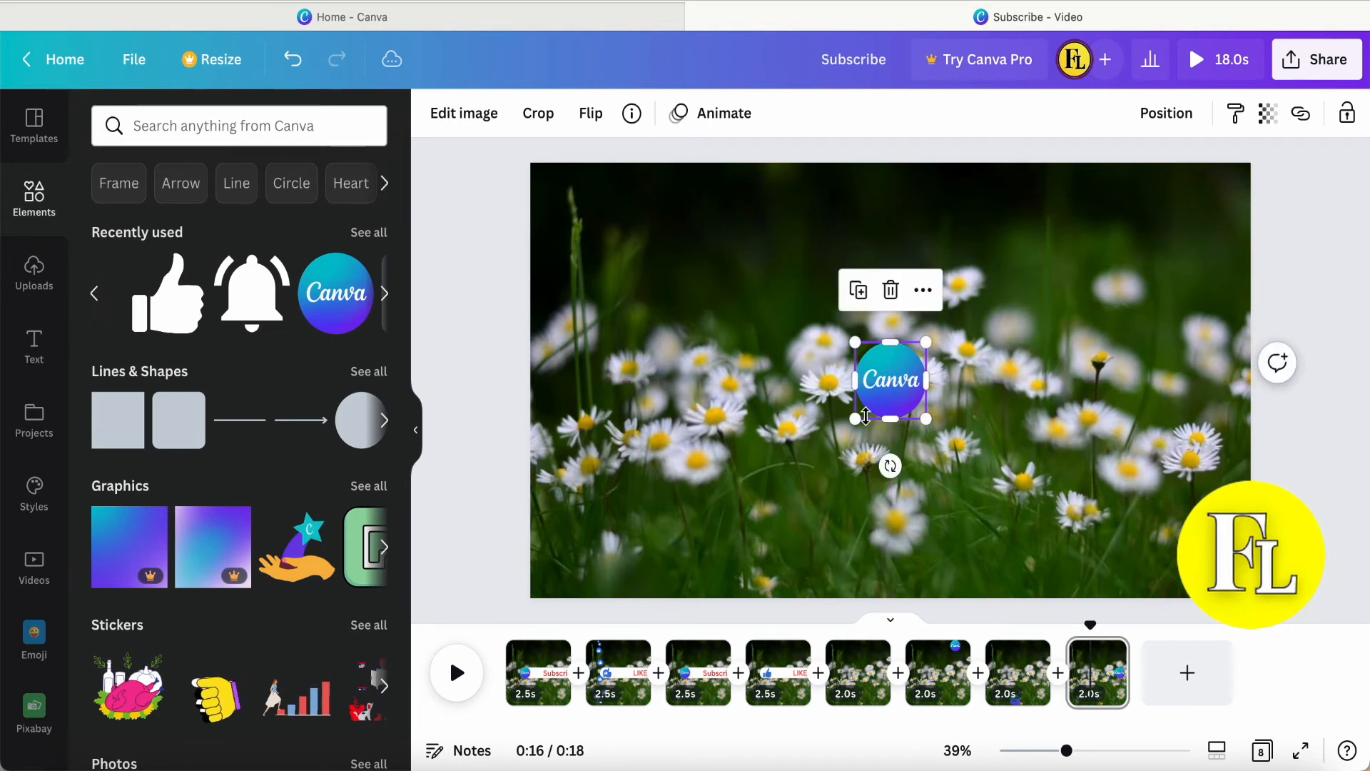
drag(853, 422, 870, 387)
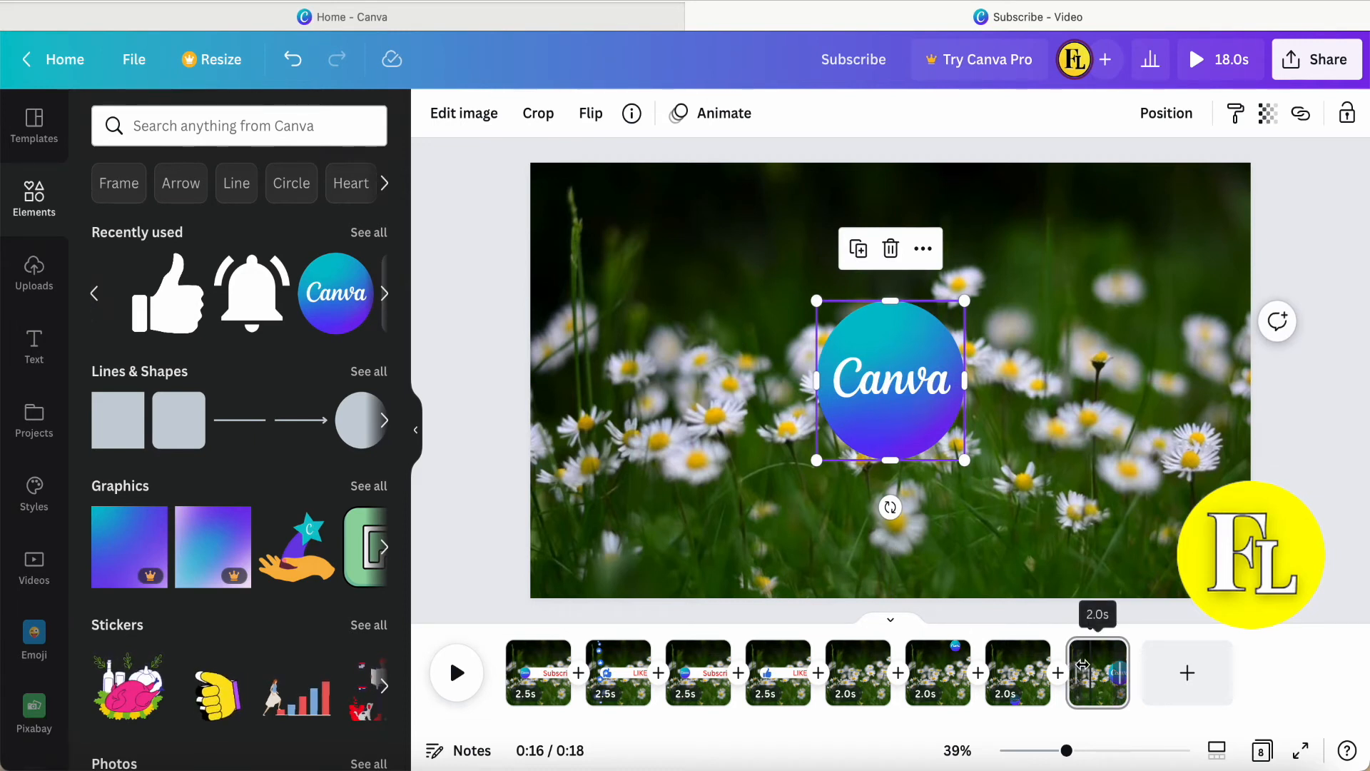
Duplicate the page with the large centred logo and move the copy's logo into the upper half, horizontally centred.
right_click(1113, 660)
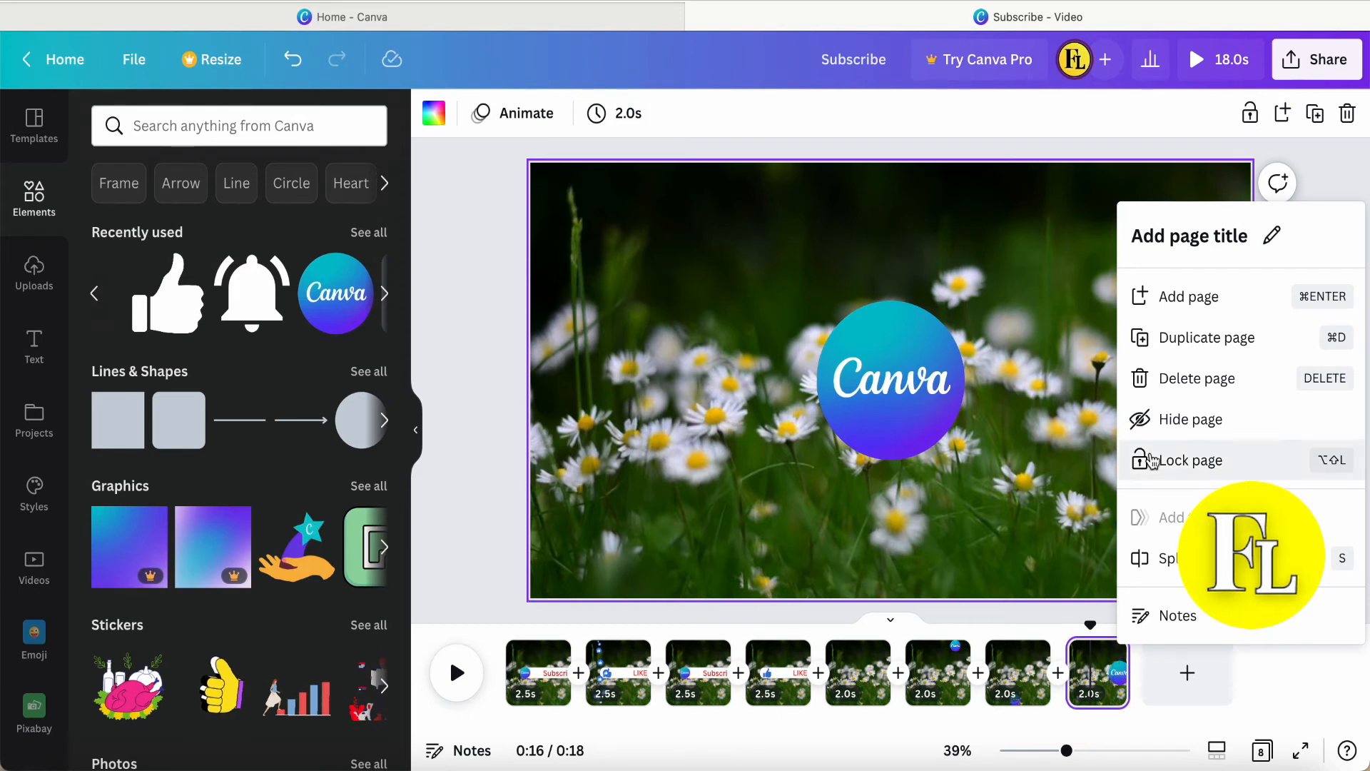
click(1172, 344)
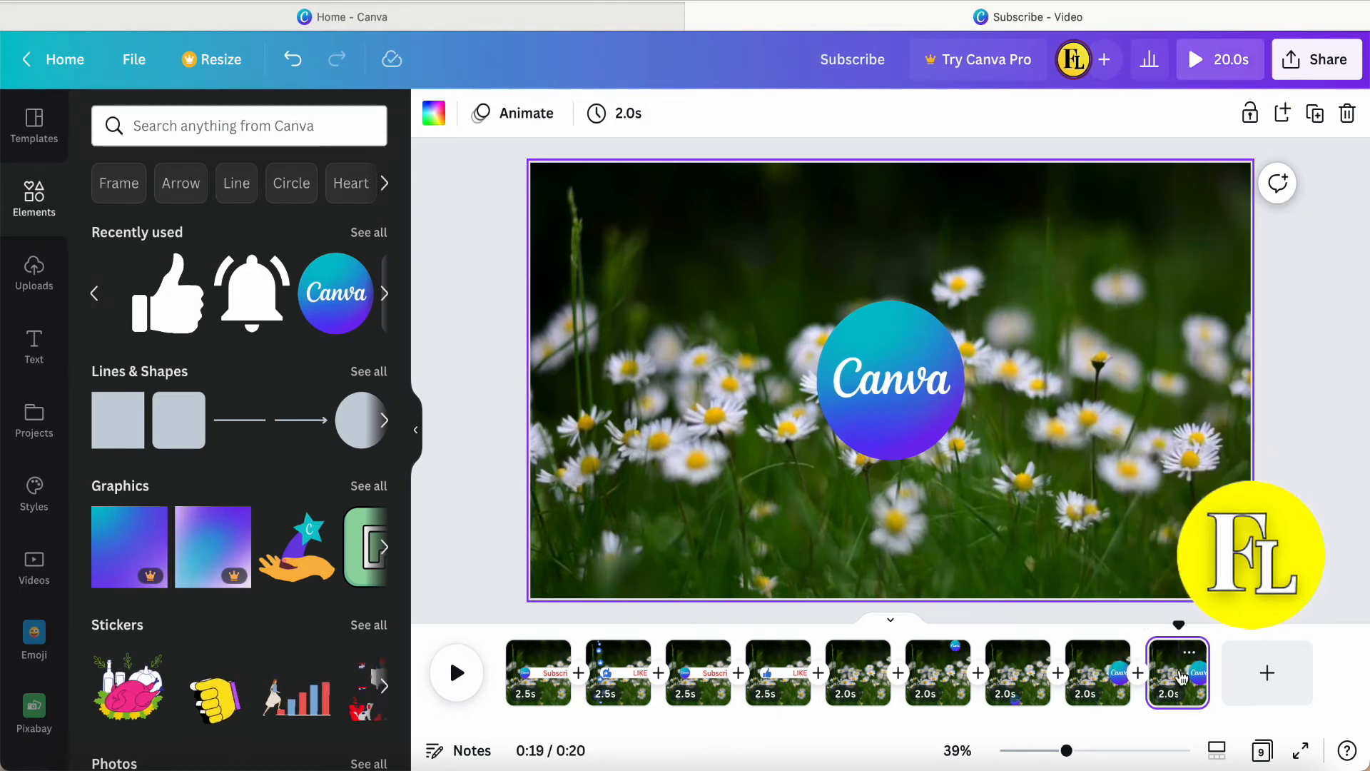
click(869, 385)
drag(888, 390, 888, 317)
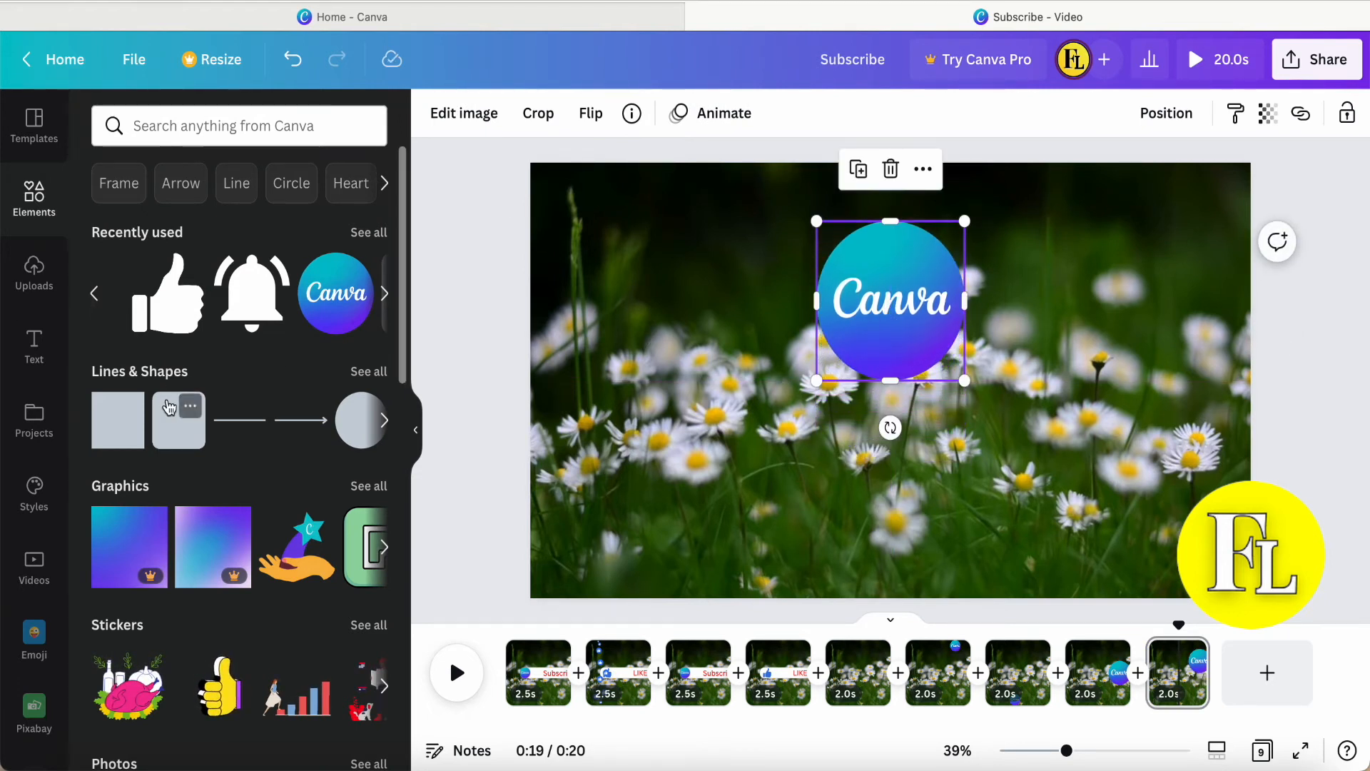
Add a heading to the ninth page and centre it below the Canva logo.
click(34, 346)
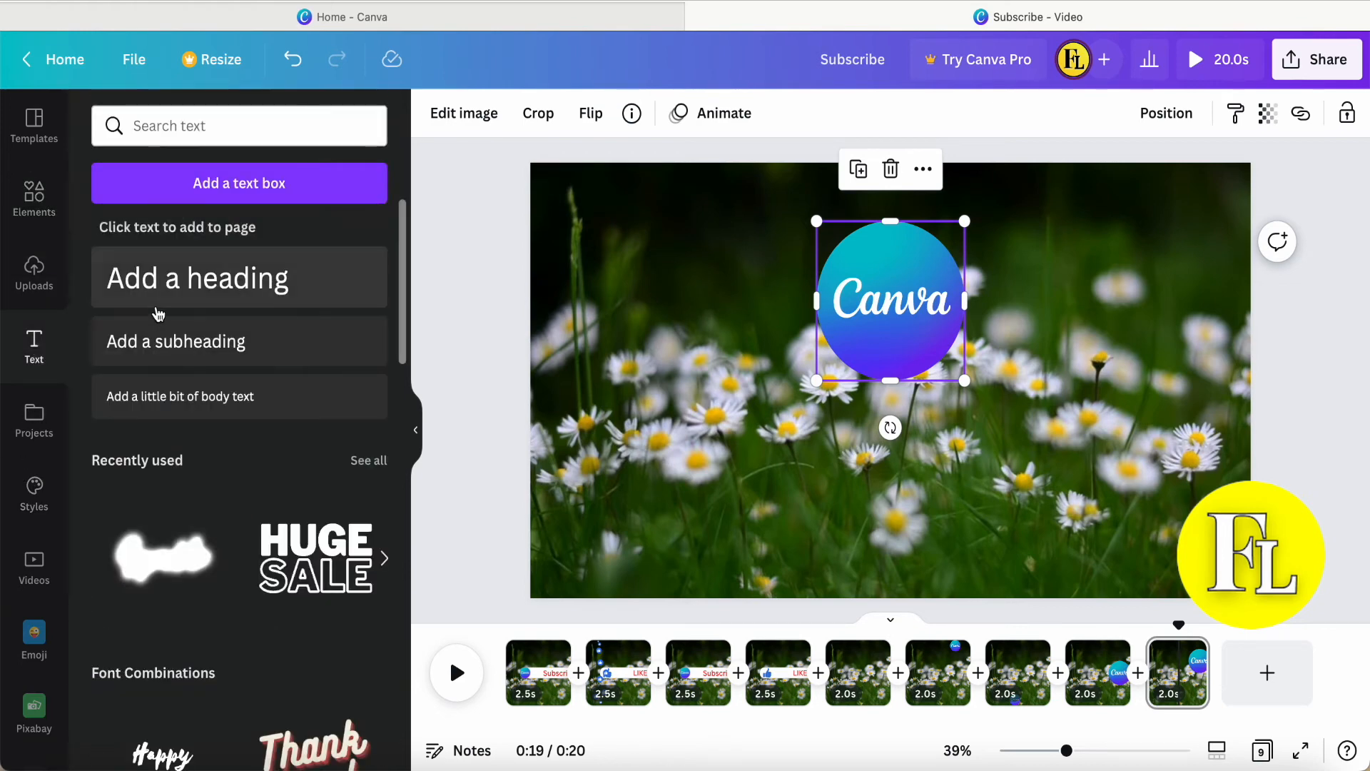
click(189, 282)
drag(970, 478, 1227, 442)
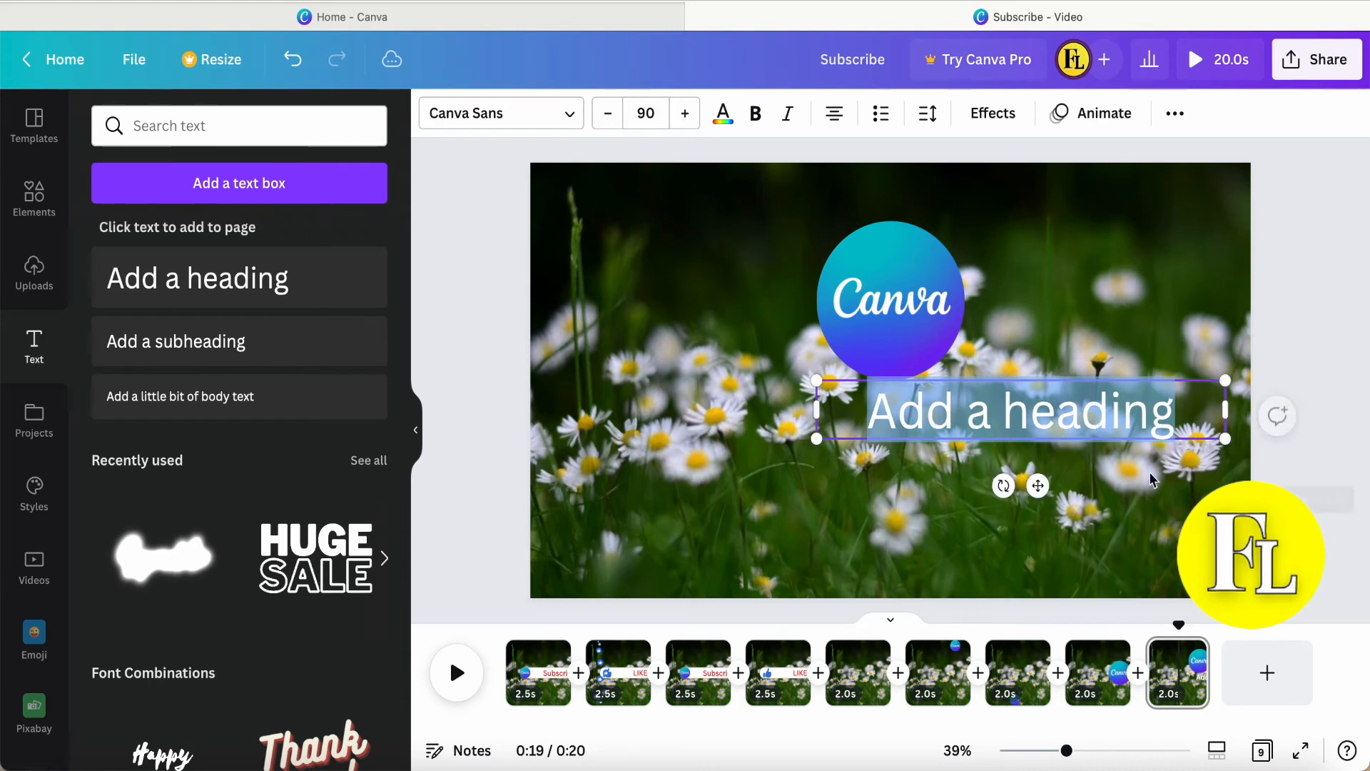
drag(1037, 485, 907, 569)
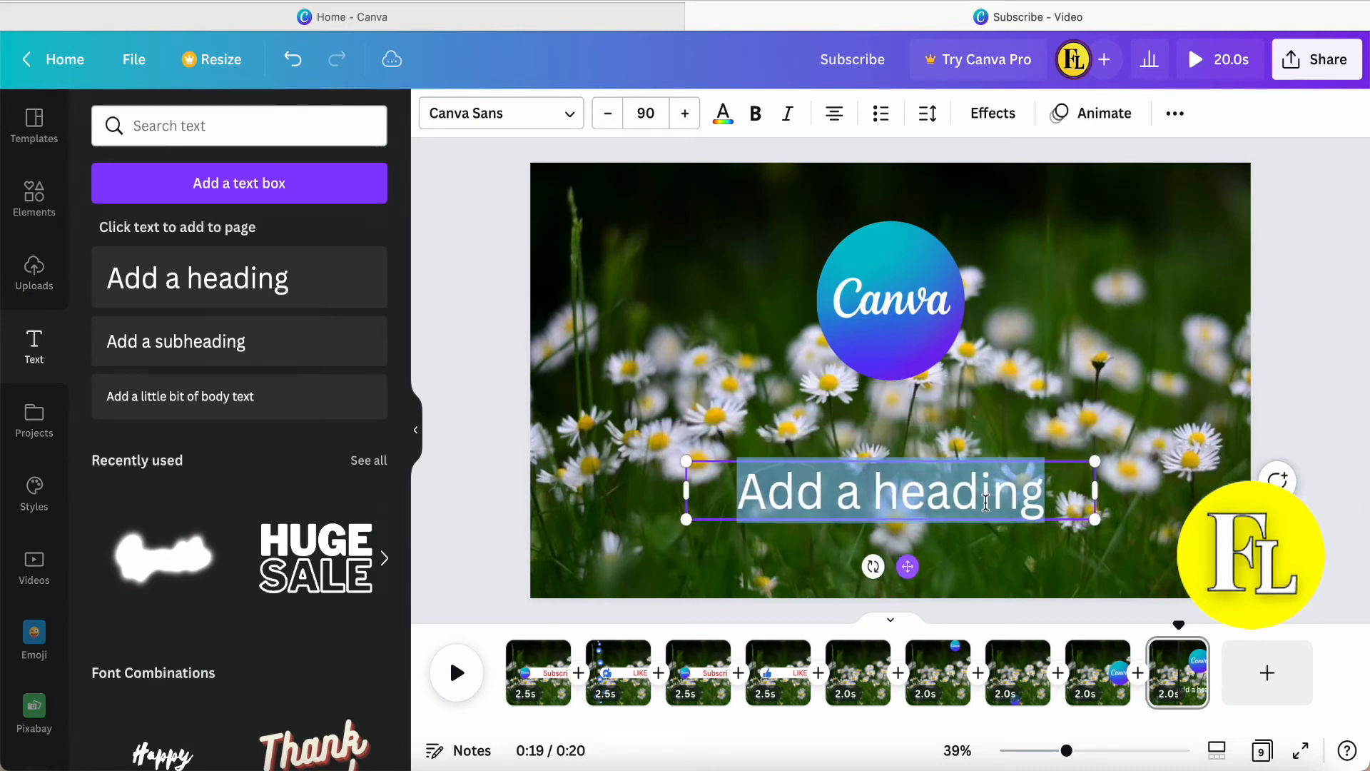
Replace the heading text with "Shared to your friends" and widen it to one line centred near the page's bottom edge.
click(1048, 494)
drag(1047, 495, 750, 502)
key(BackSpace)
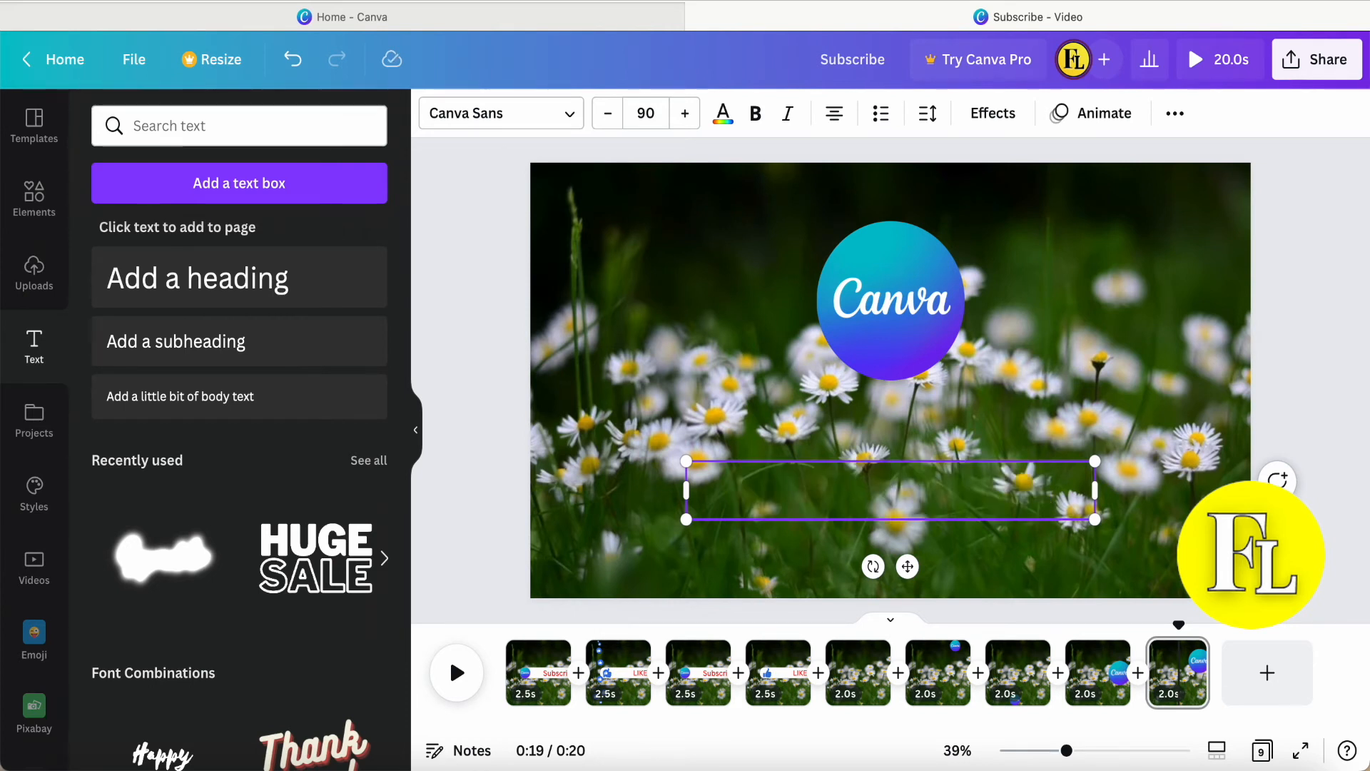
text(S)
text(hared)
text( to y)
key(BackSpace)
text(to y)
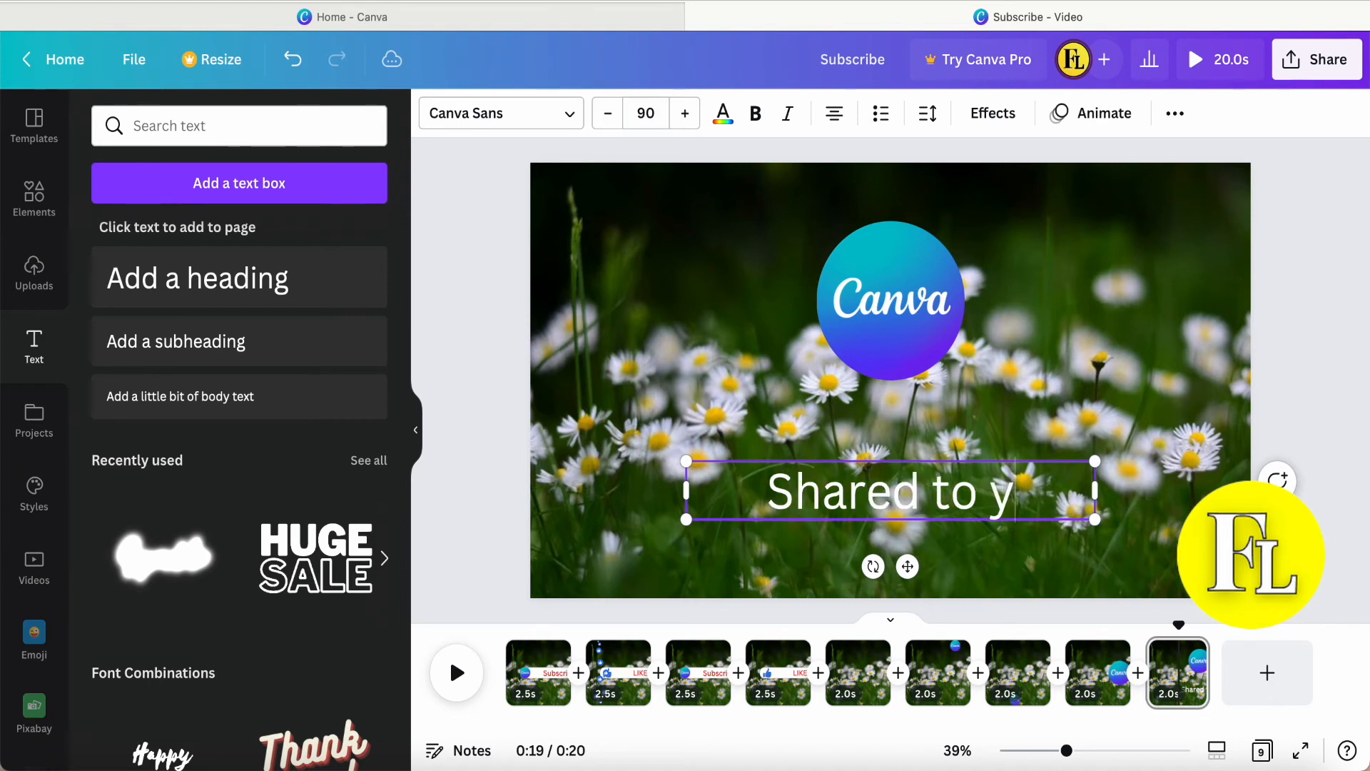
text(our fre)
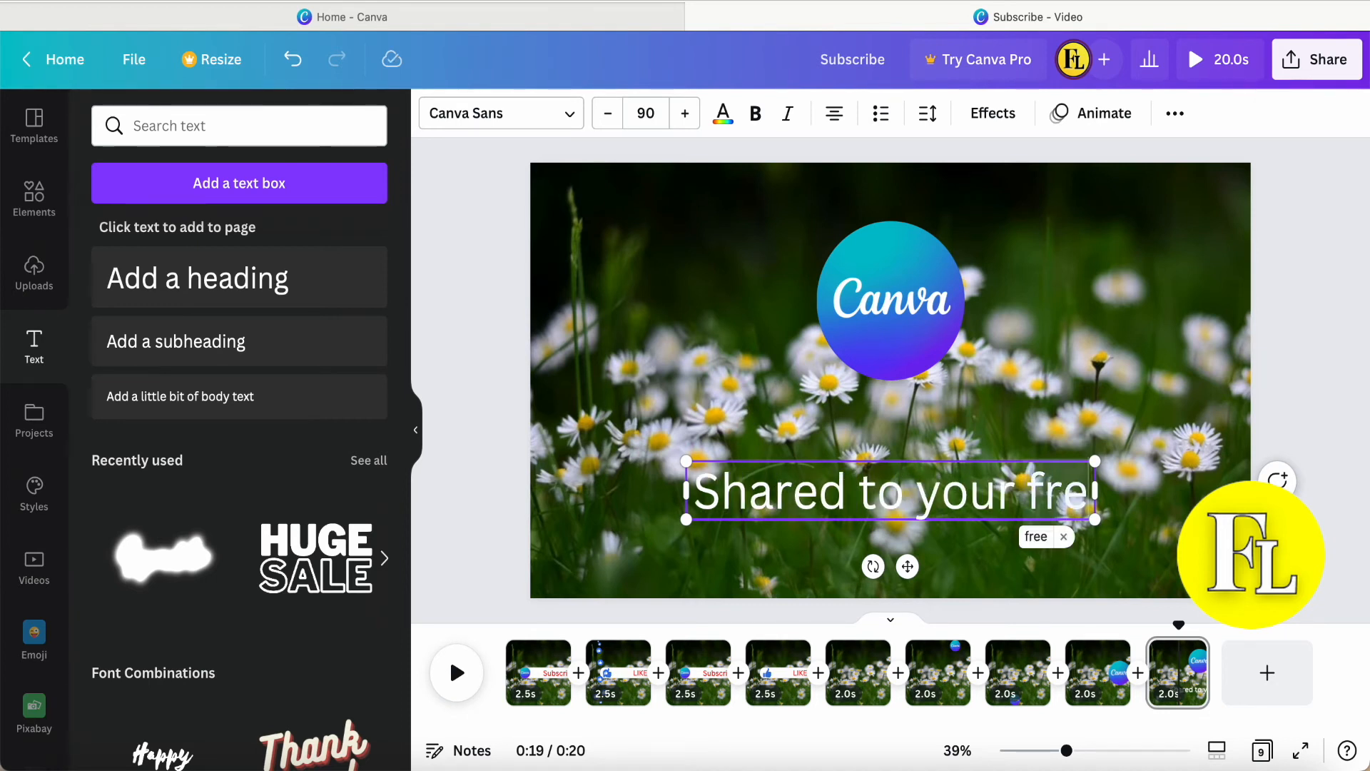
key(BackSpace)
text(iends)
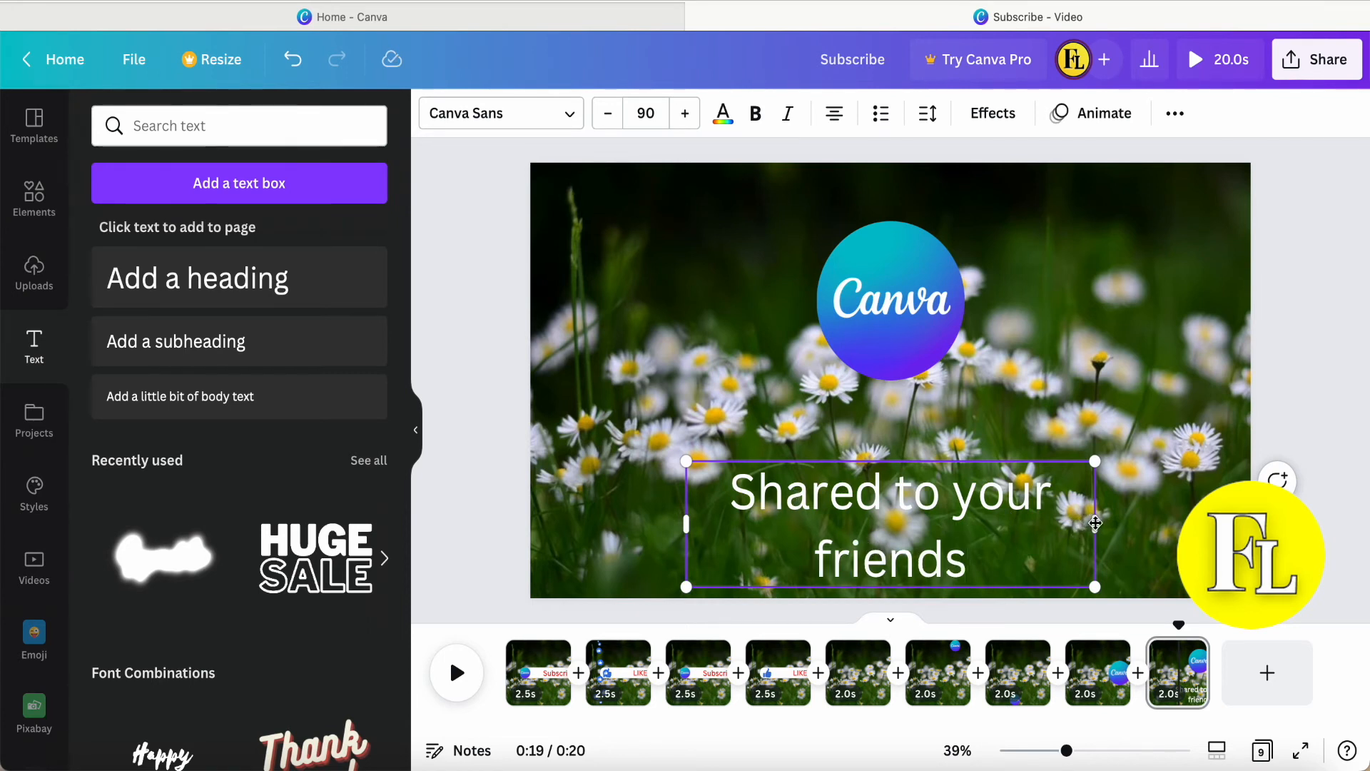
drag(1097, 528, 1191, 528)
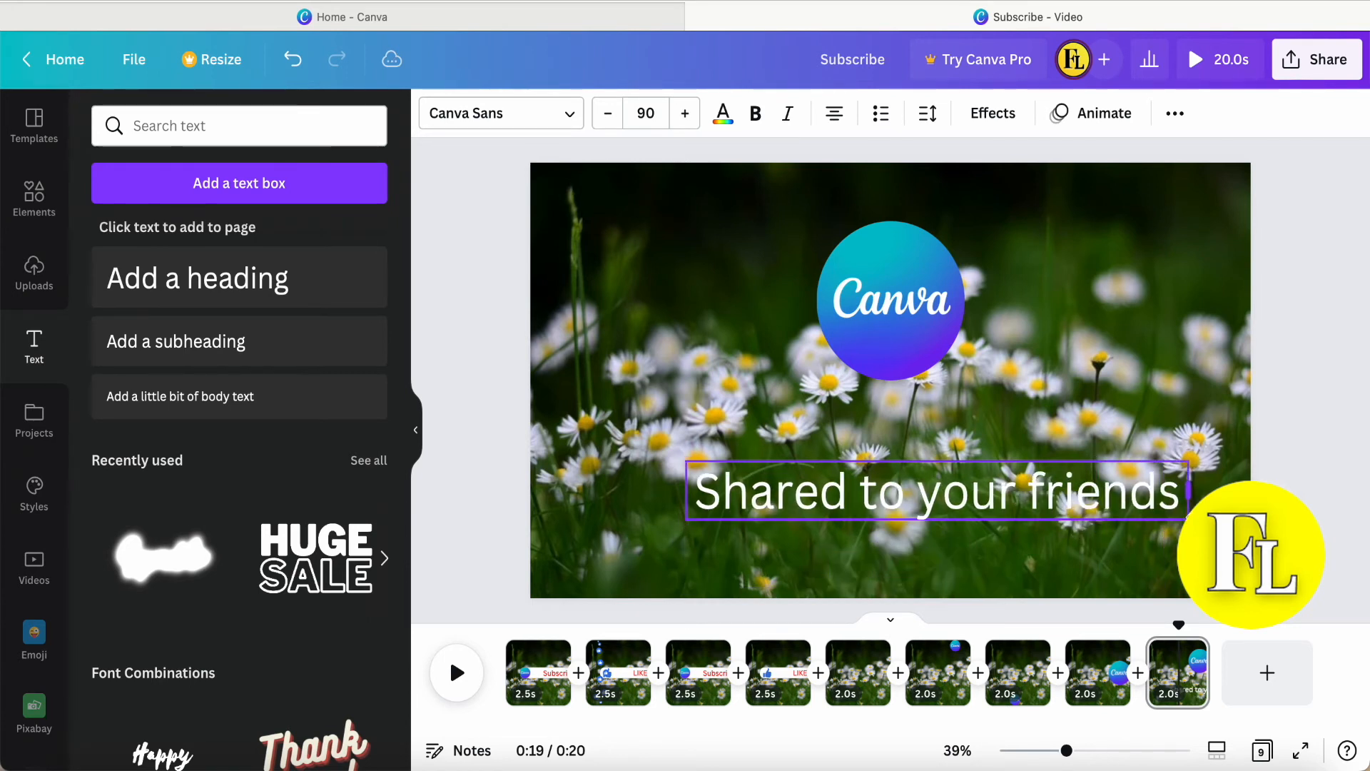
drag(956, 566, 906, 601)
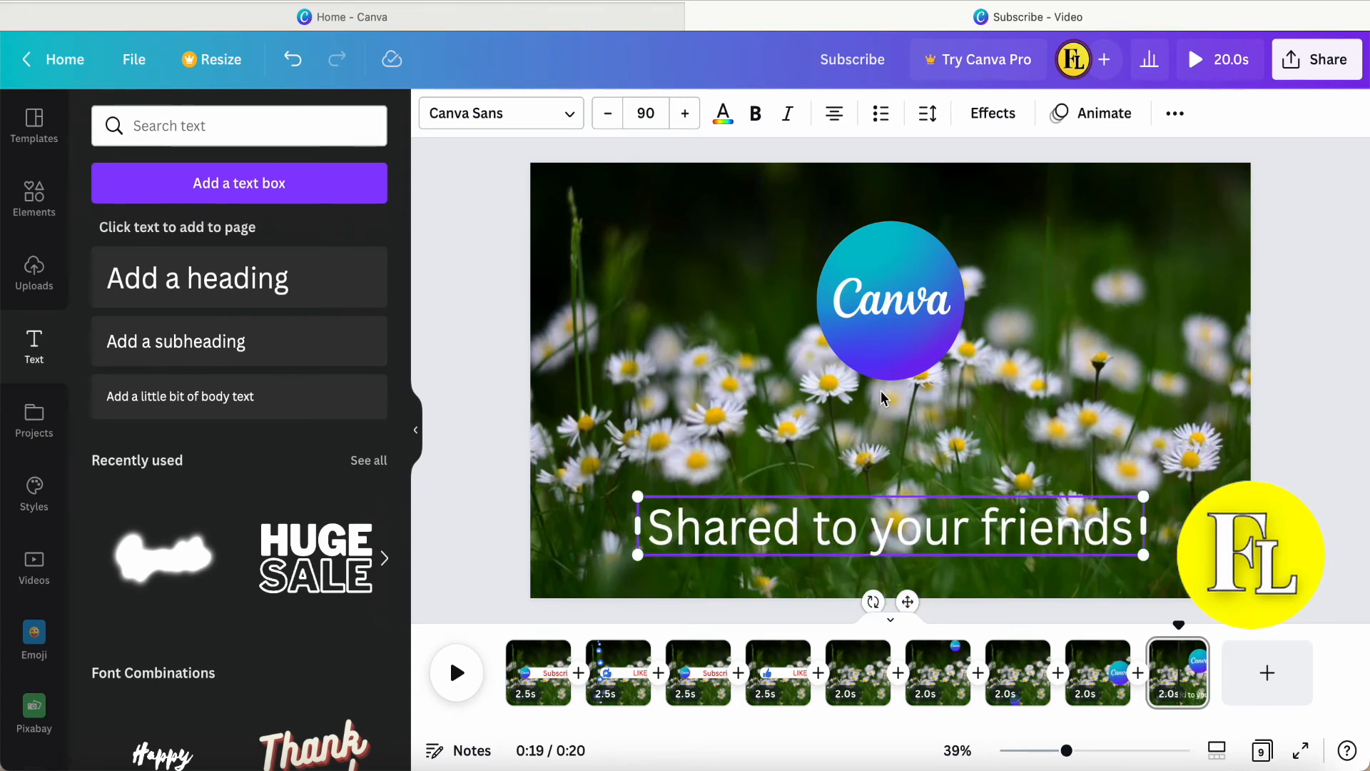
Enlarge the ninth page's Canva logo slightly and recentre it above the heading.
click(887, 346)
drag(820, 388, 800, 402)
drag(889, 325, 896, 333)
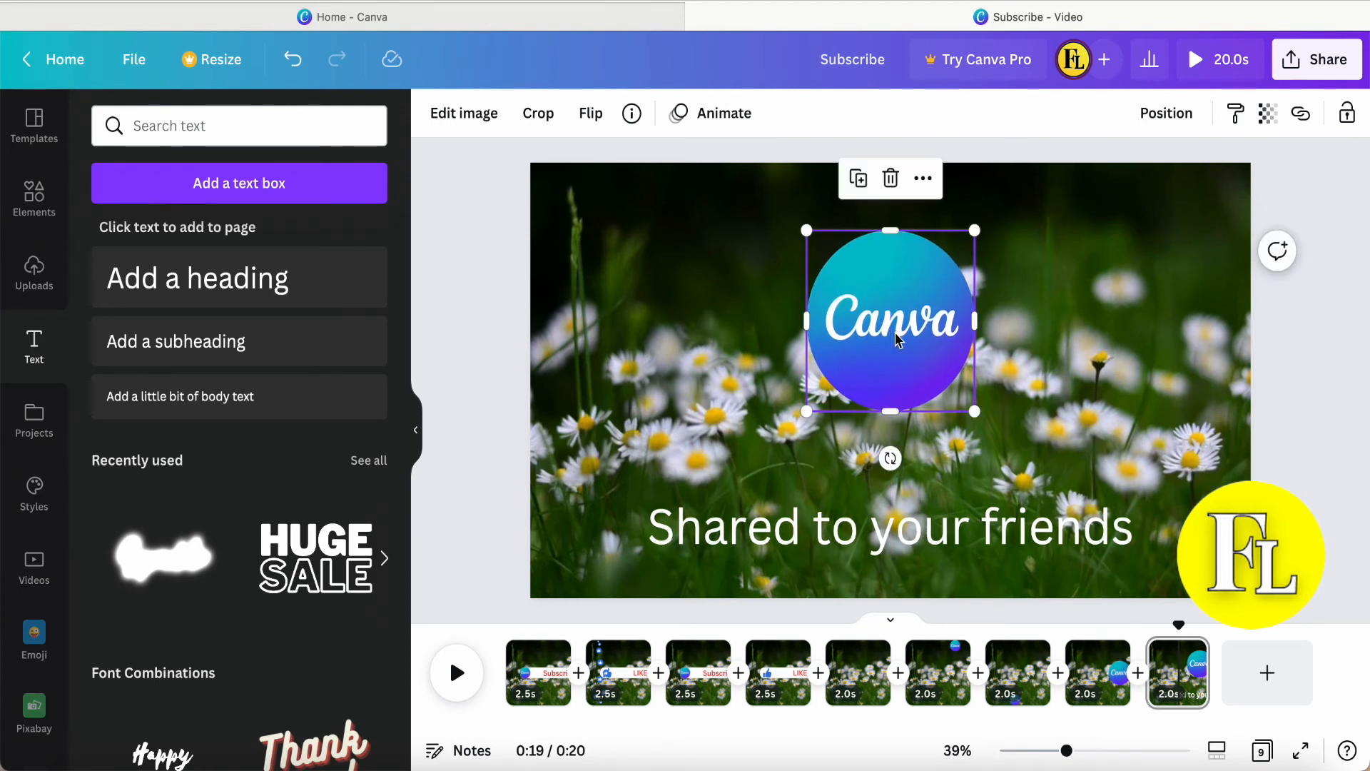
Apply the Typewriter text animation to the "Shared to your friends" heading.
click(929, 530)
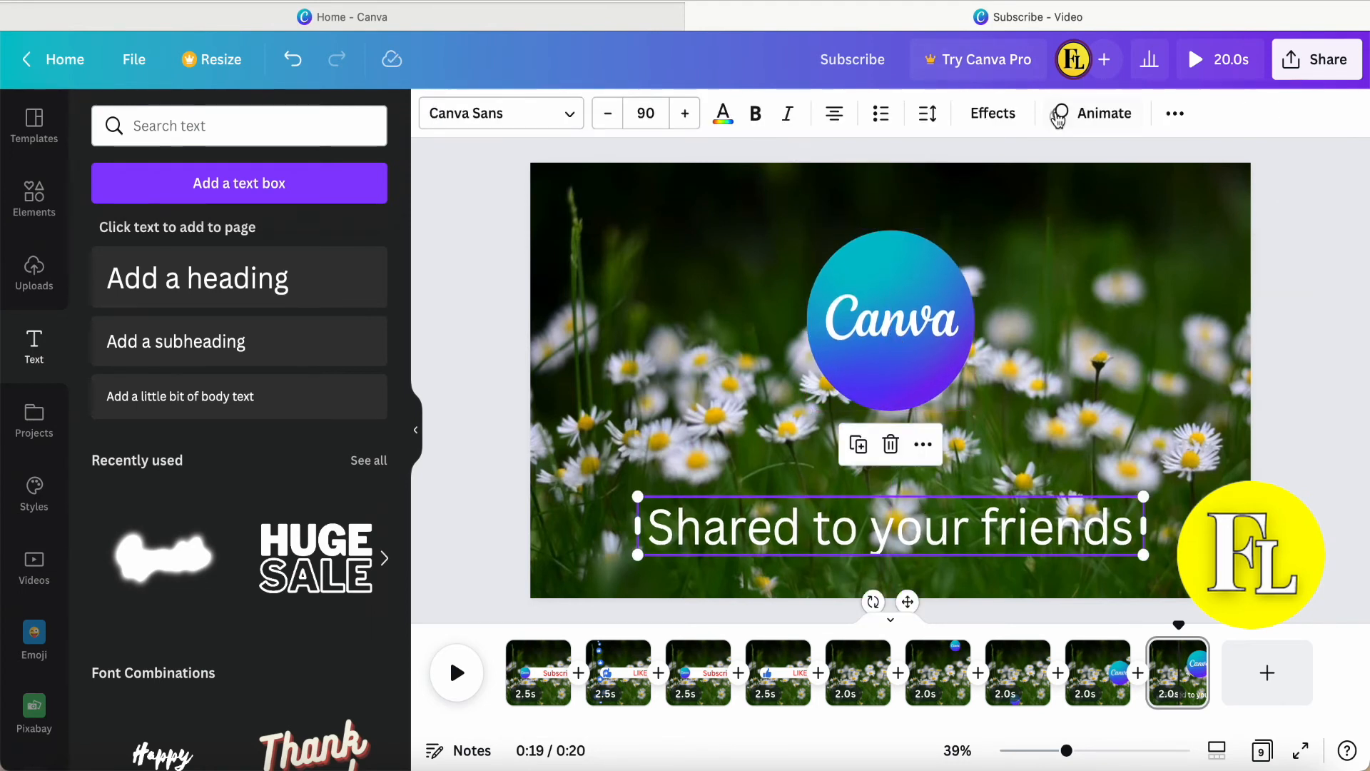
click(1059, 116)
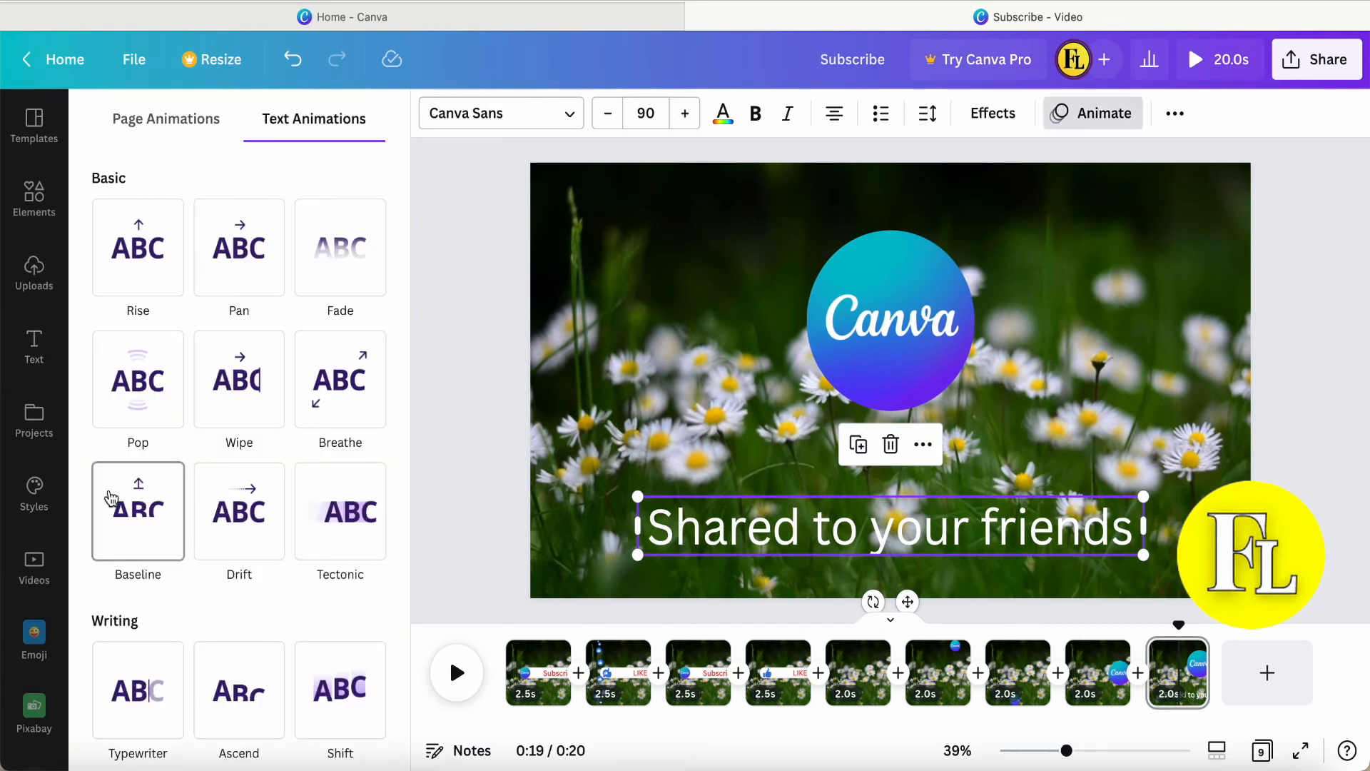
scroll(121, 500, down, 3)
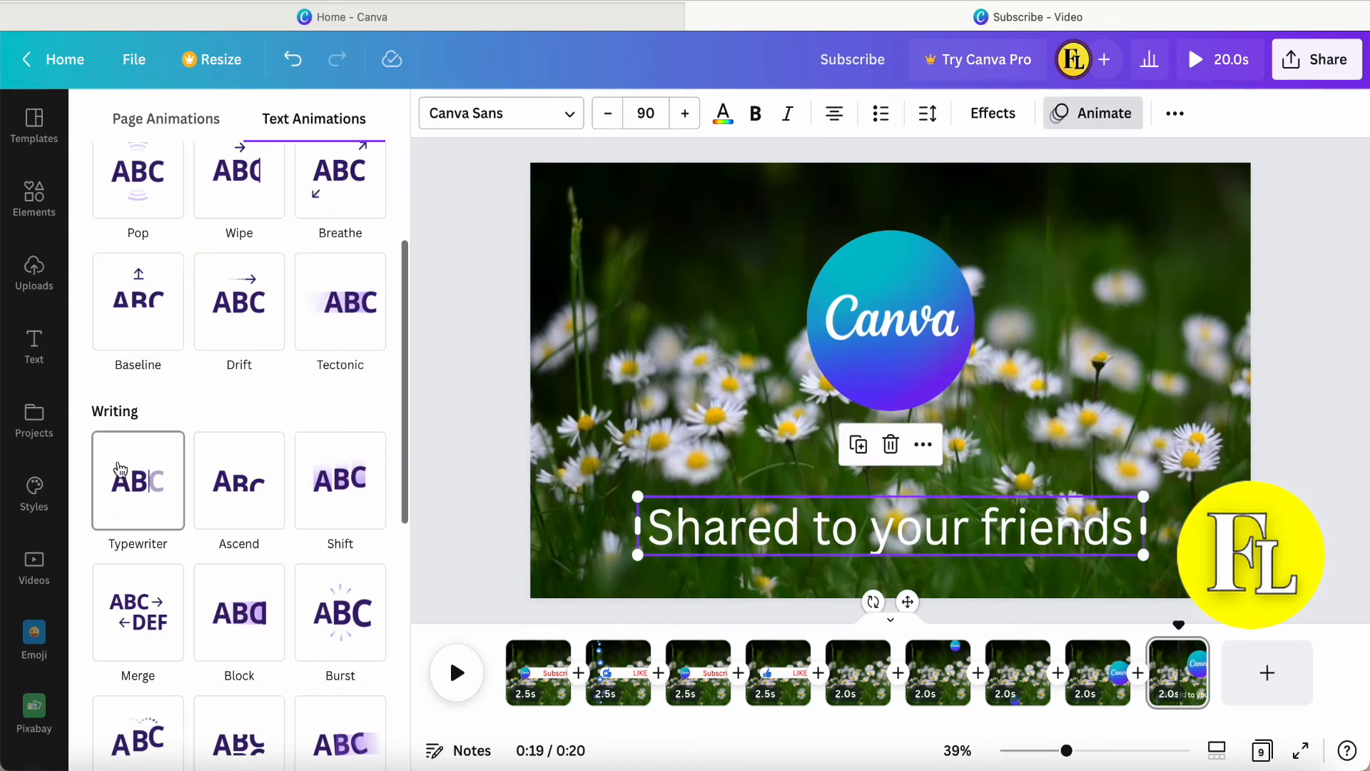
click(132, 496)
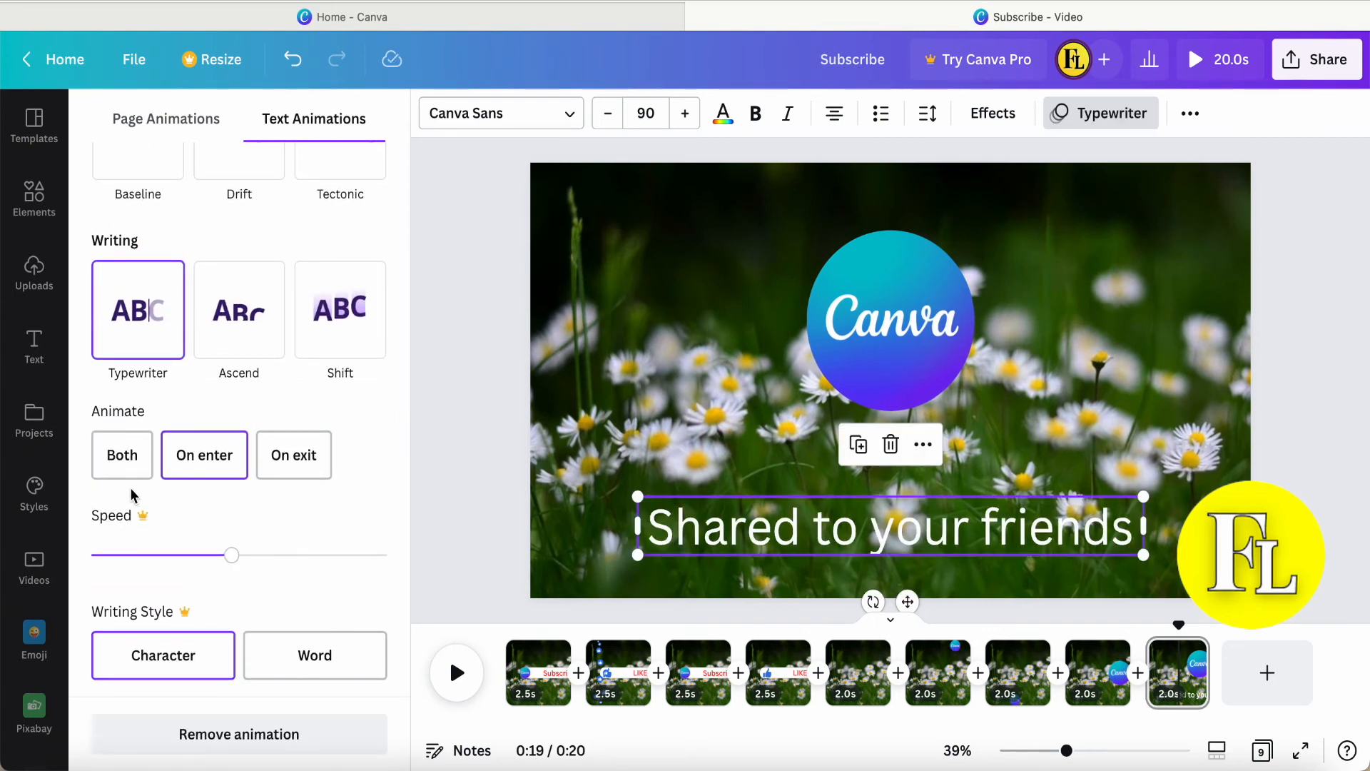
key(Escape)
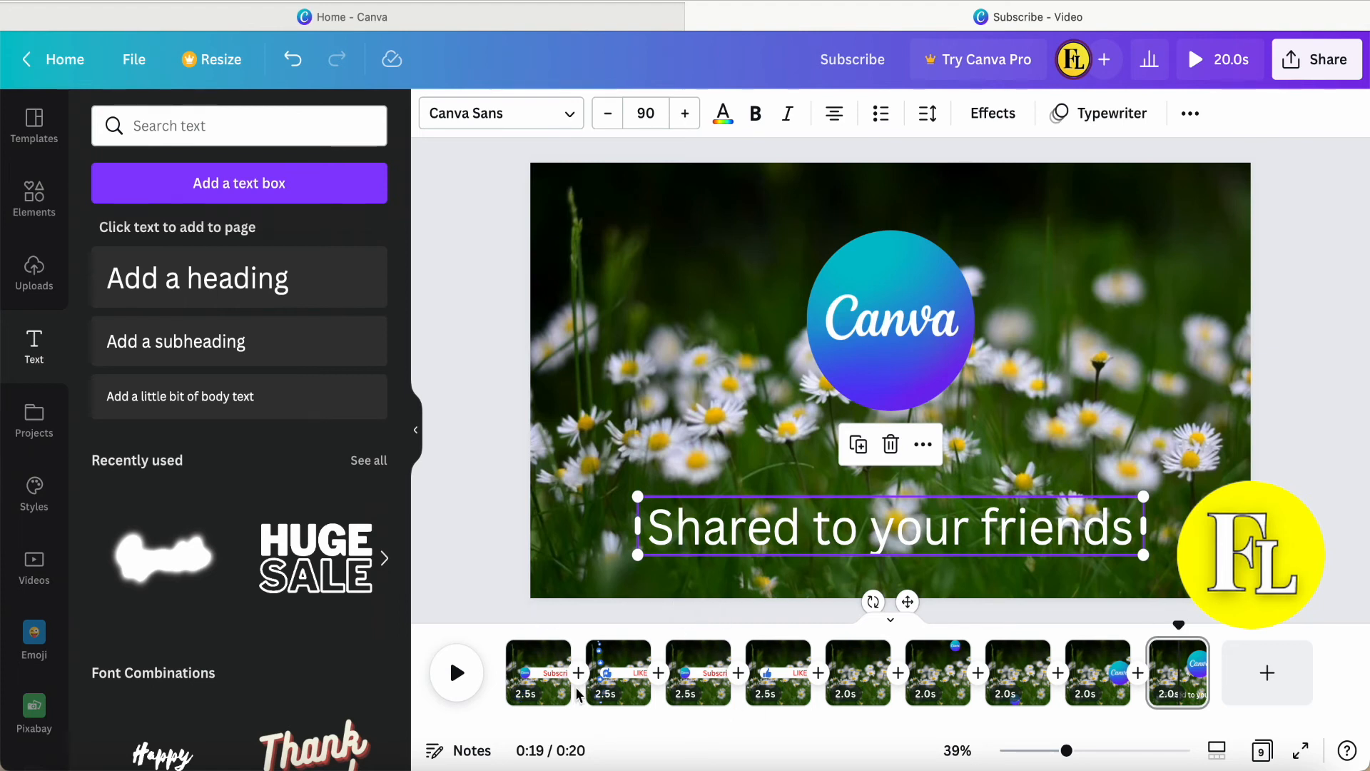
Add a Match & Move transition between the first and second pages.
mouse_move(580, 694)
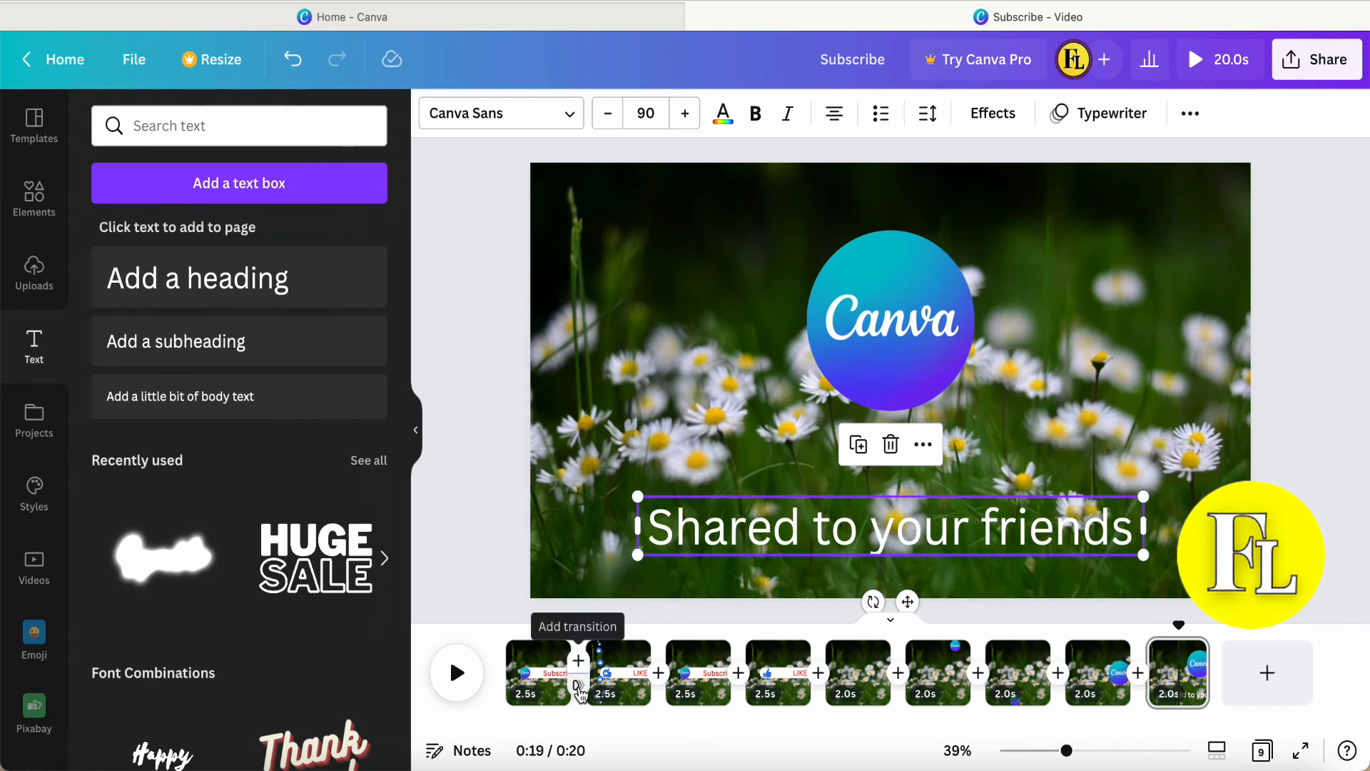
click(578, 686)
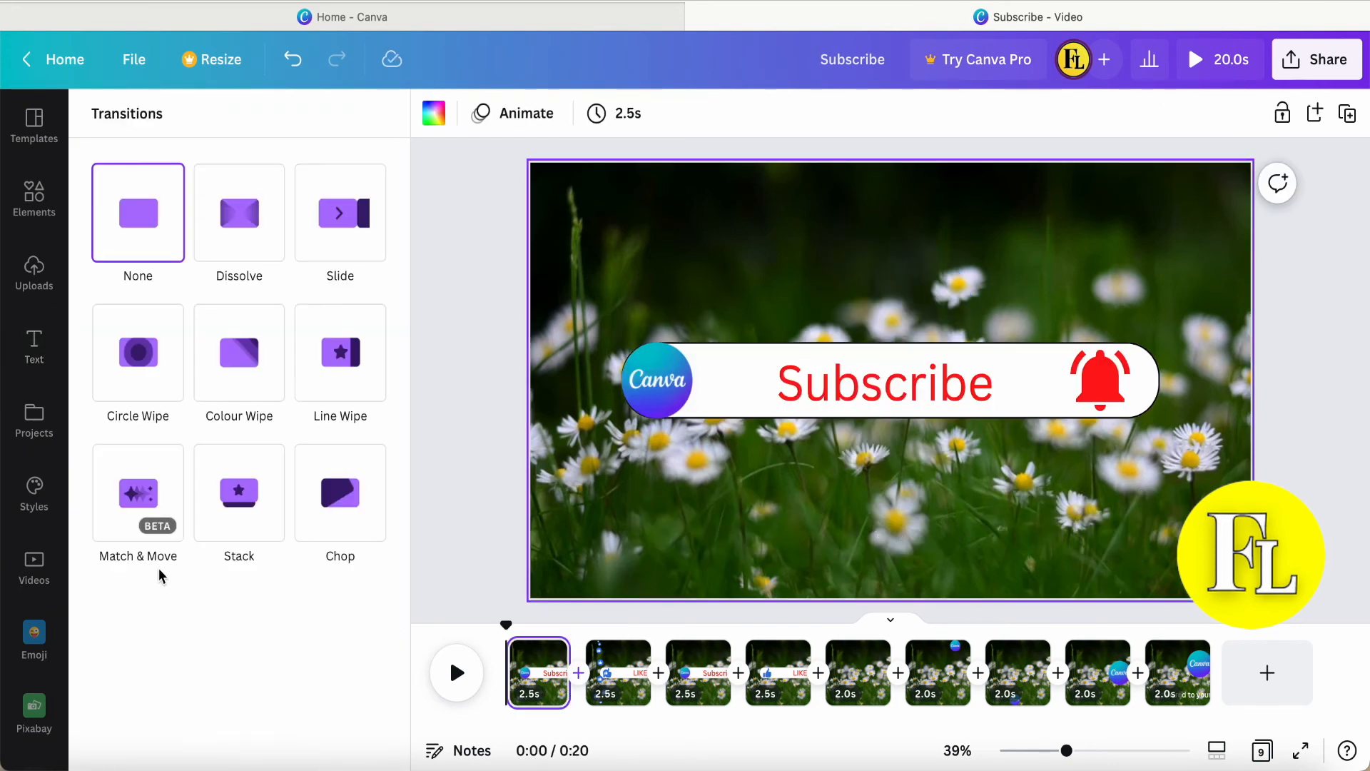
click(142, 508)
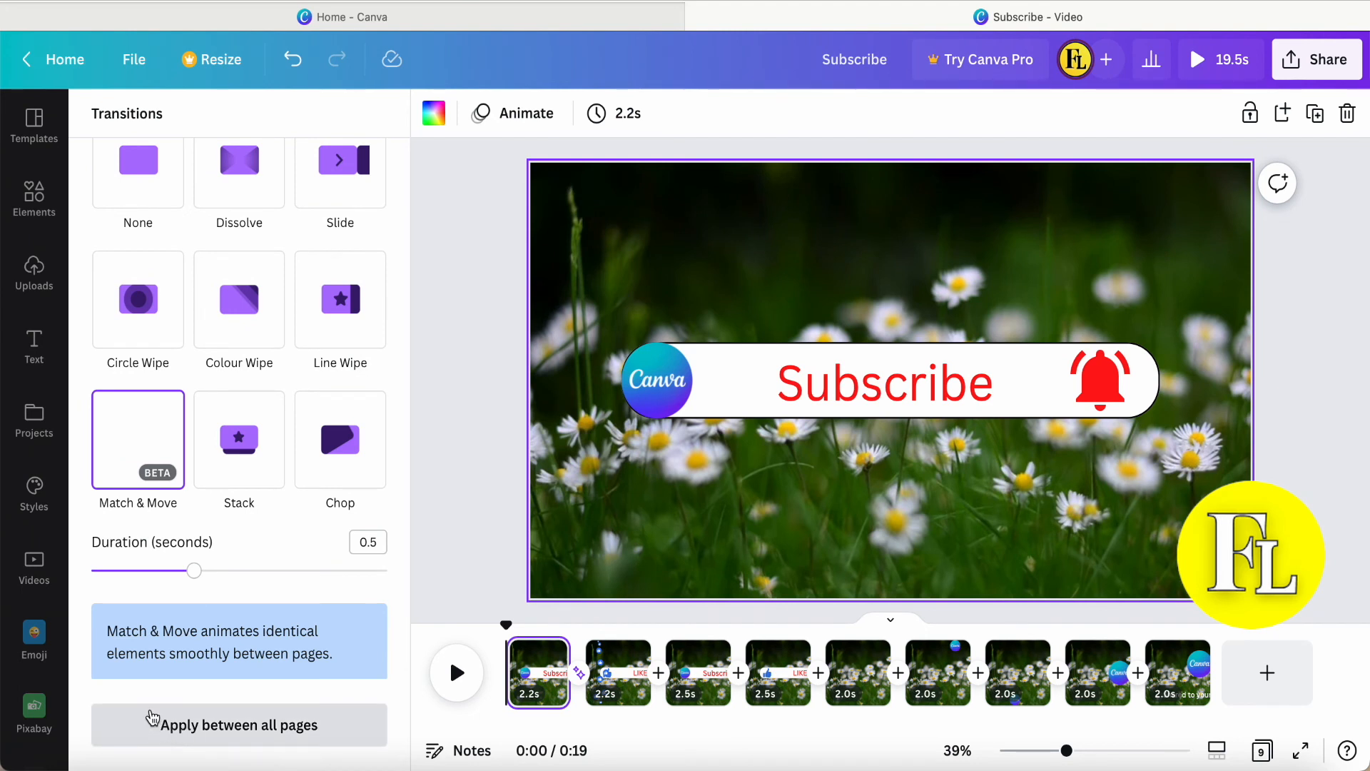
Apply the Match & Move transition between all pages of the video.
click(236, 728)
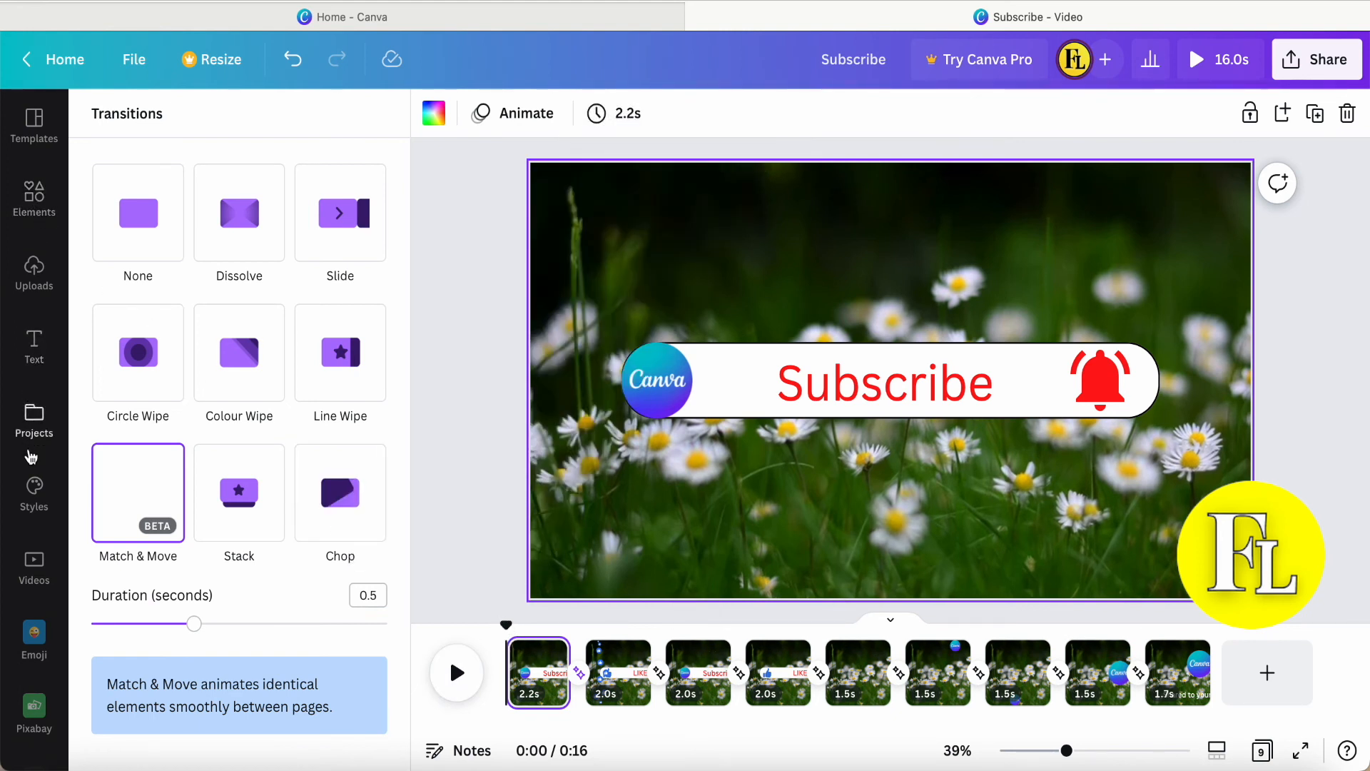
Add the uploaded audio track "Kind of a Party - Mini Vandals.mp3" as the video's background music.
click(34, 270)
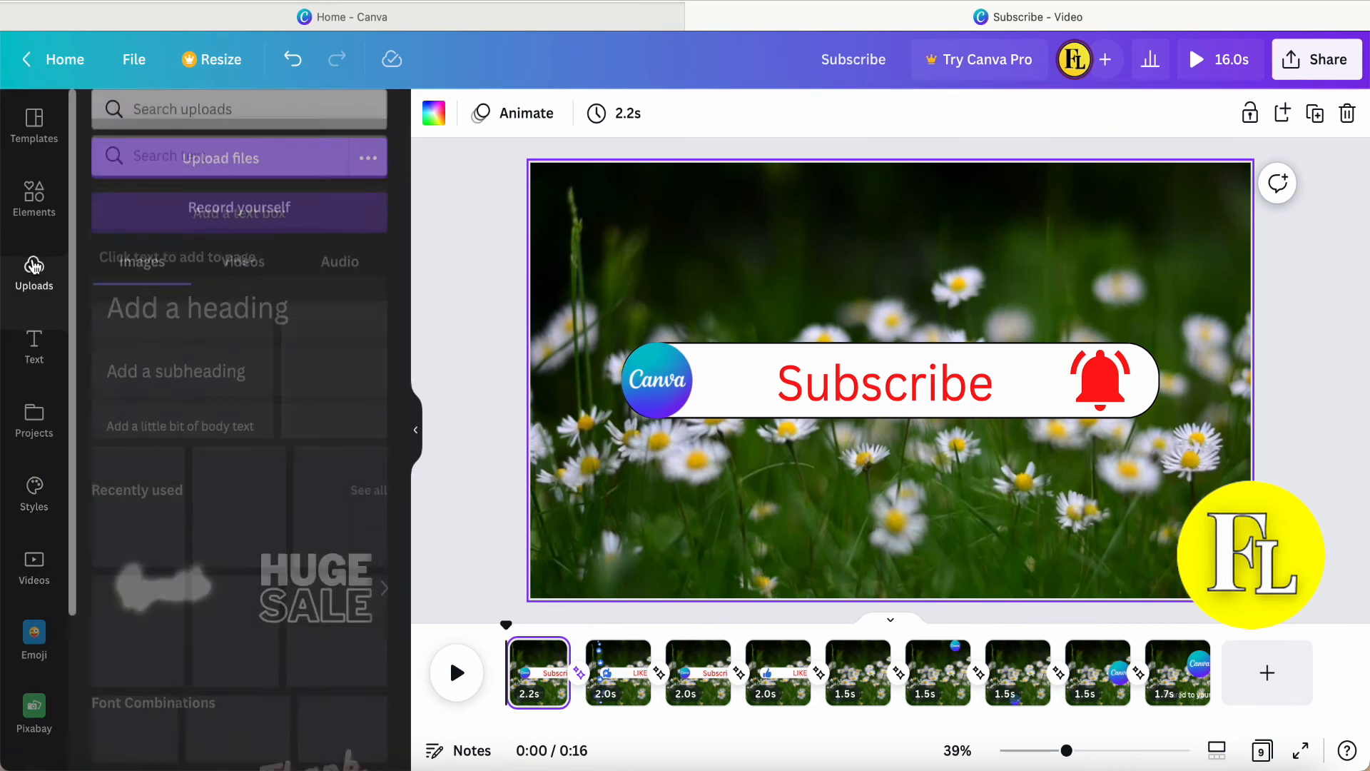
click(334, 282)
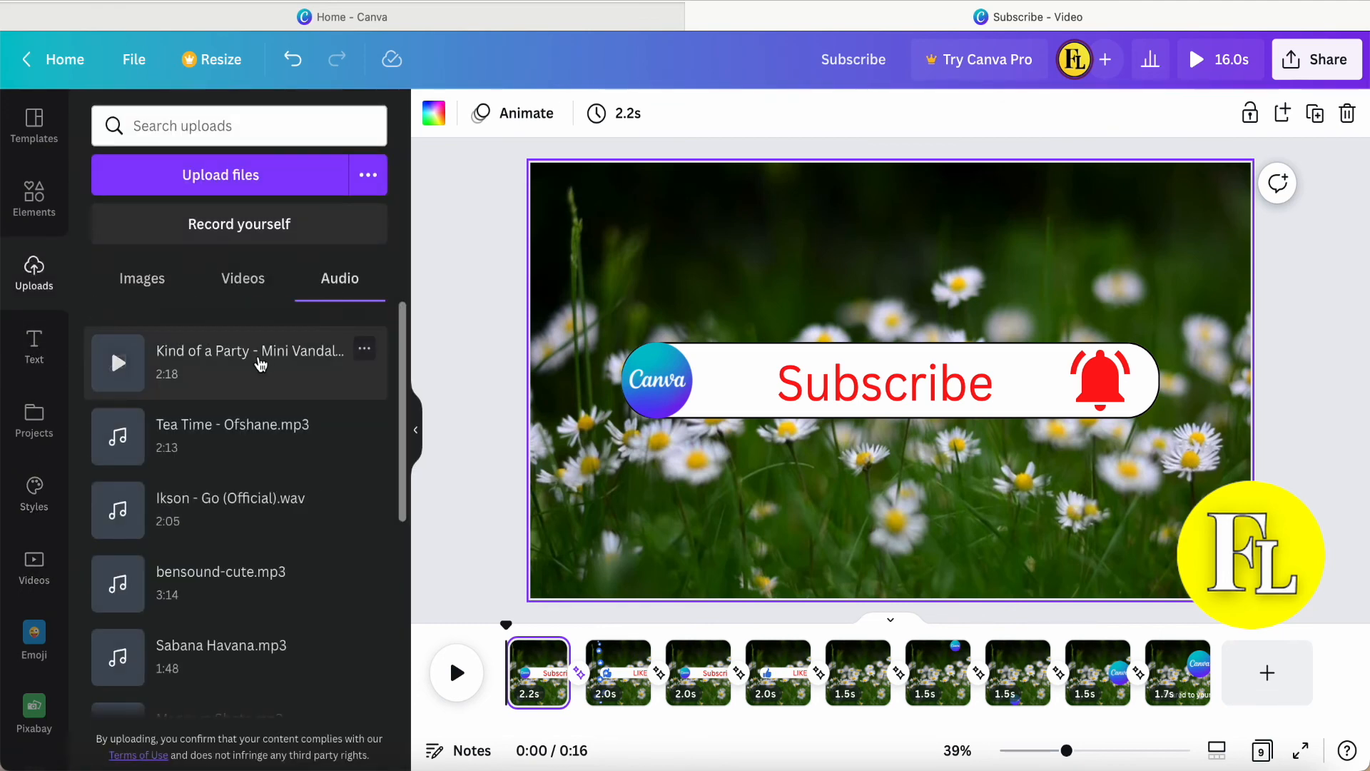
click(237, 364)
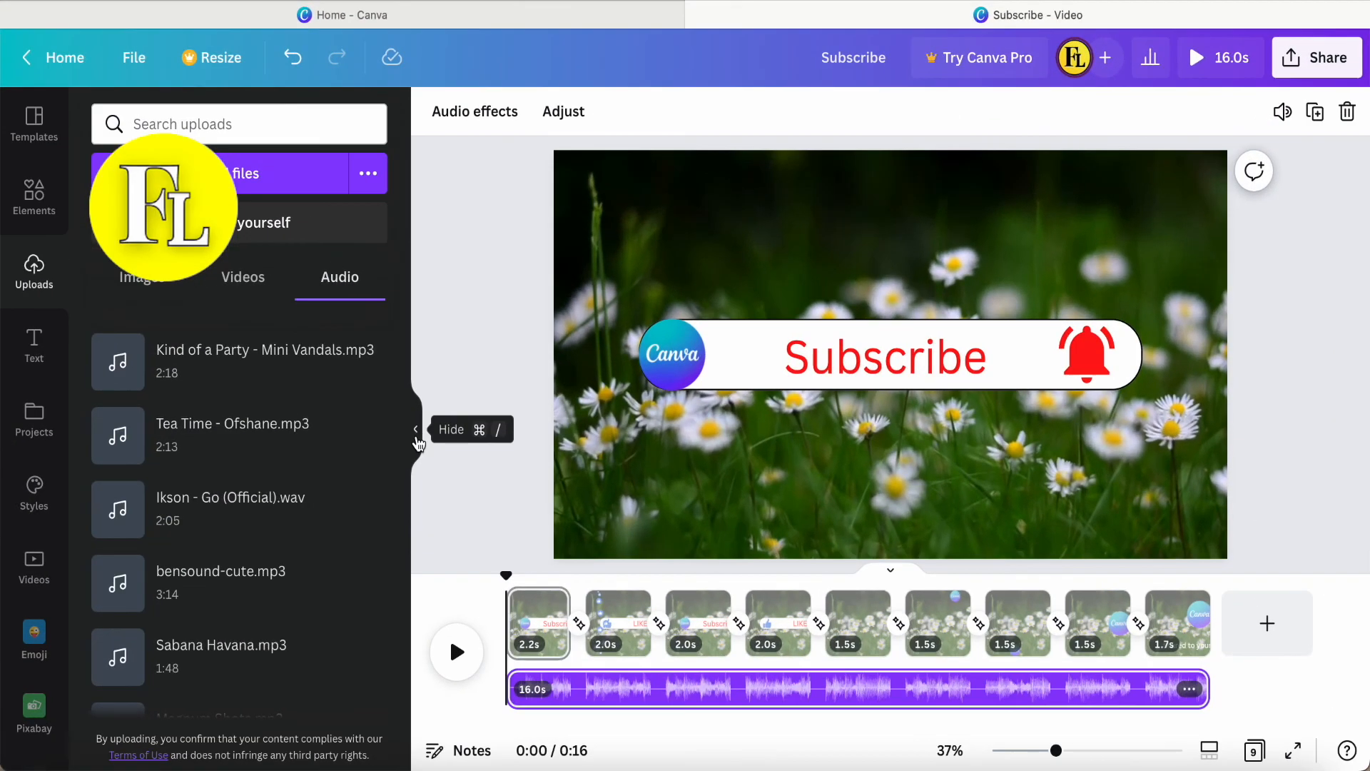
click(731, 371)
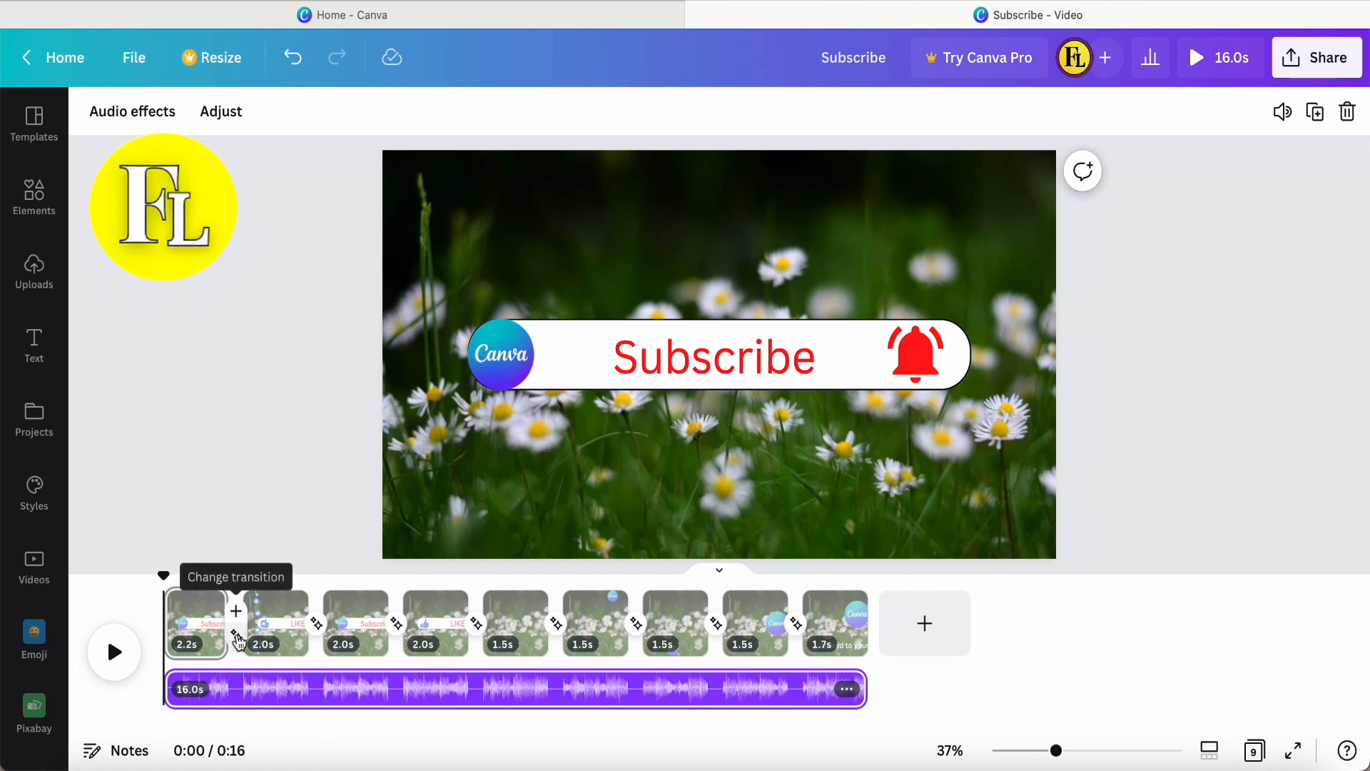
Review the transition after the first page and examine the Canva logo's placement on pages one to six.
click(237, 635)
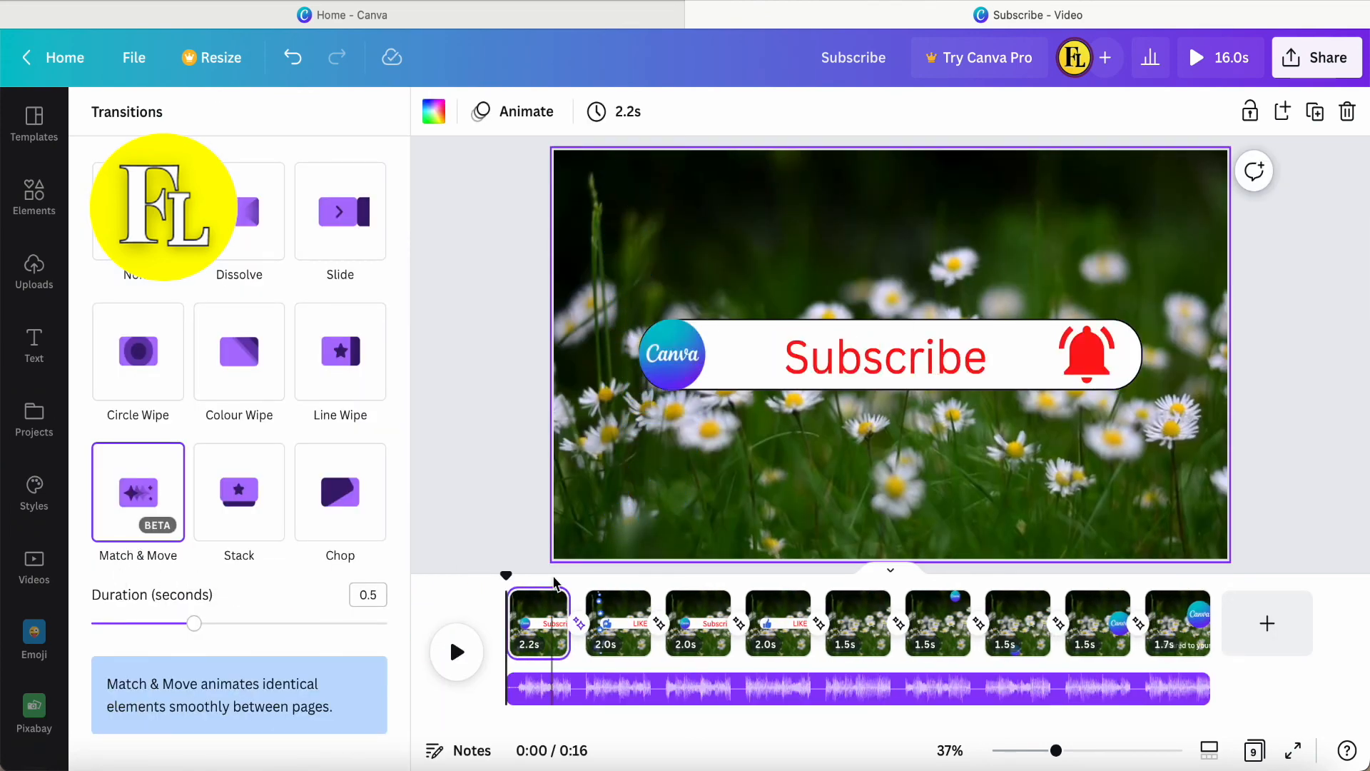
click(681, 357)
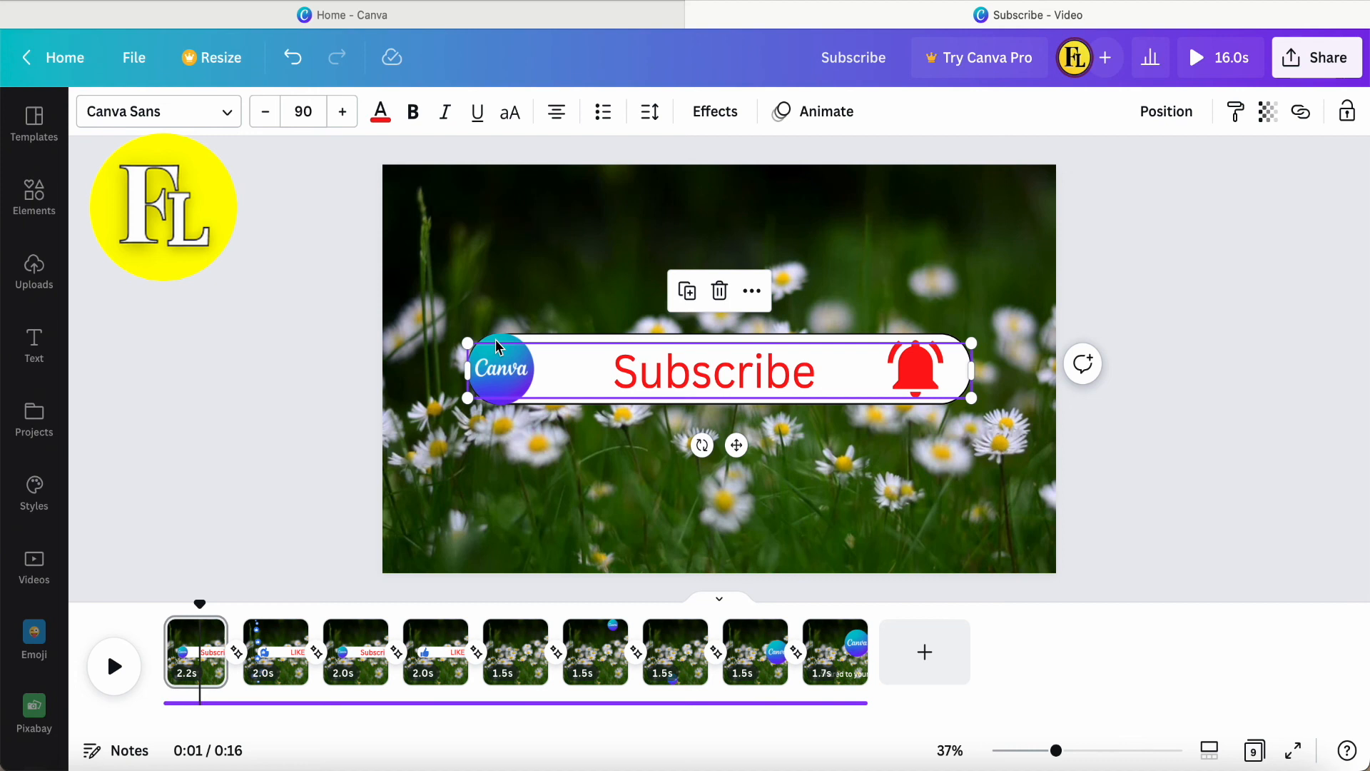
click(499, 347)
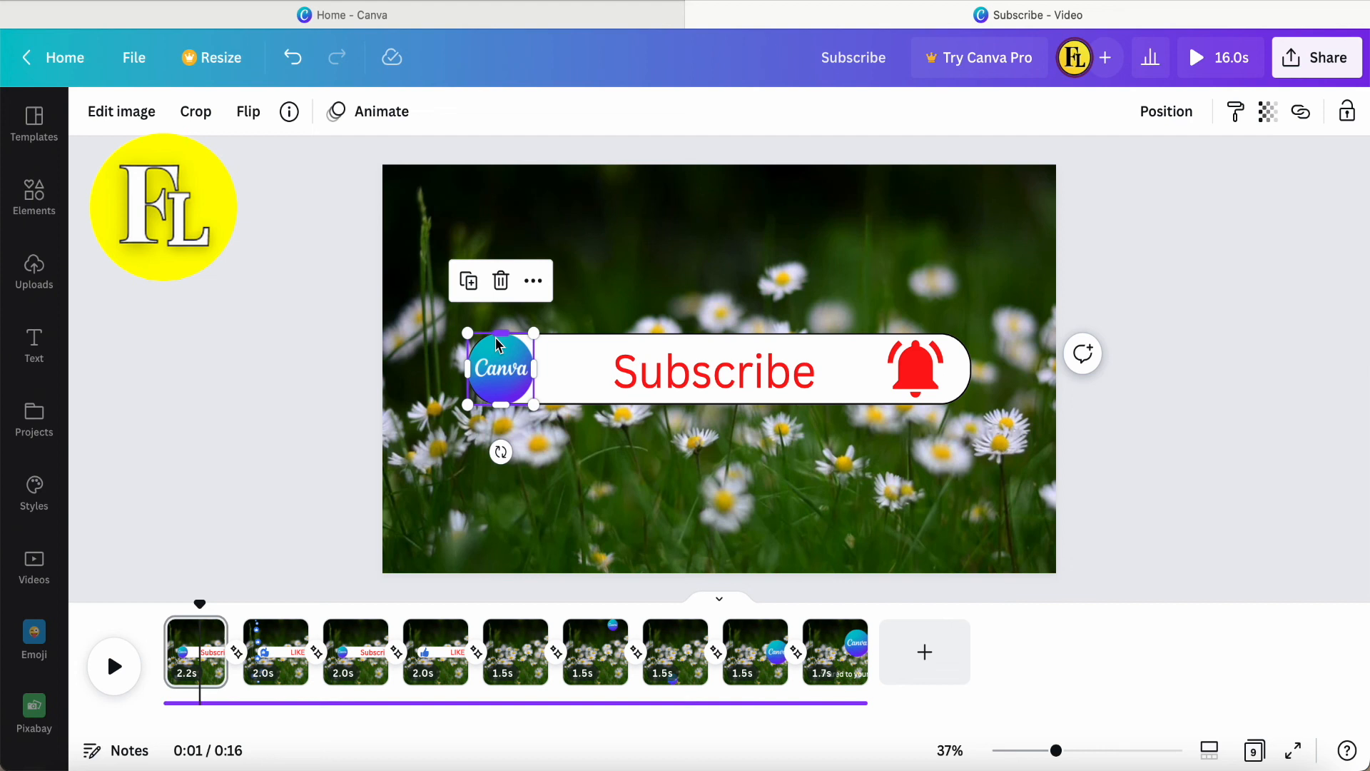
click(275, 649)
click(344, 657)
click(436, 650)
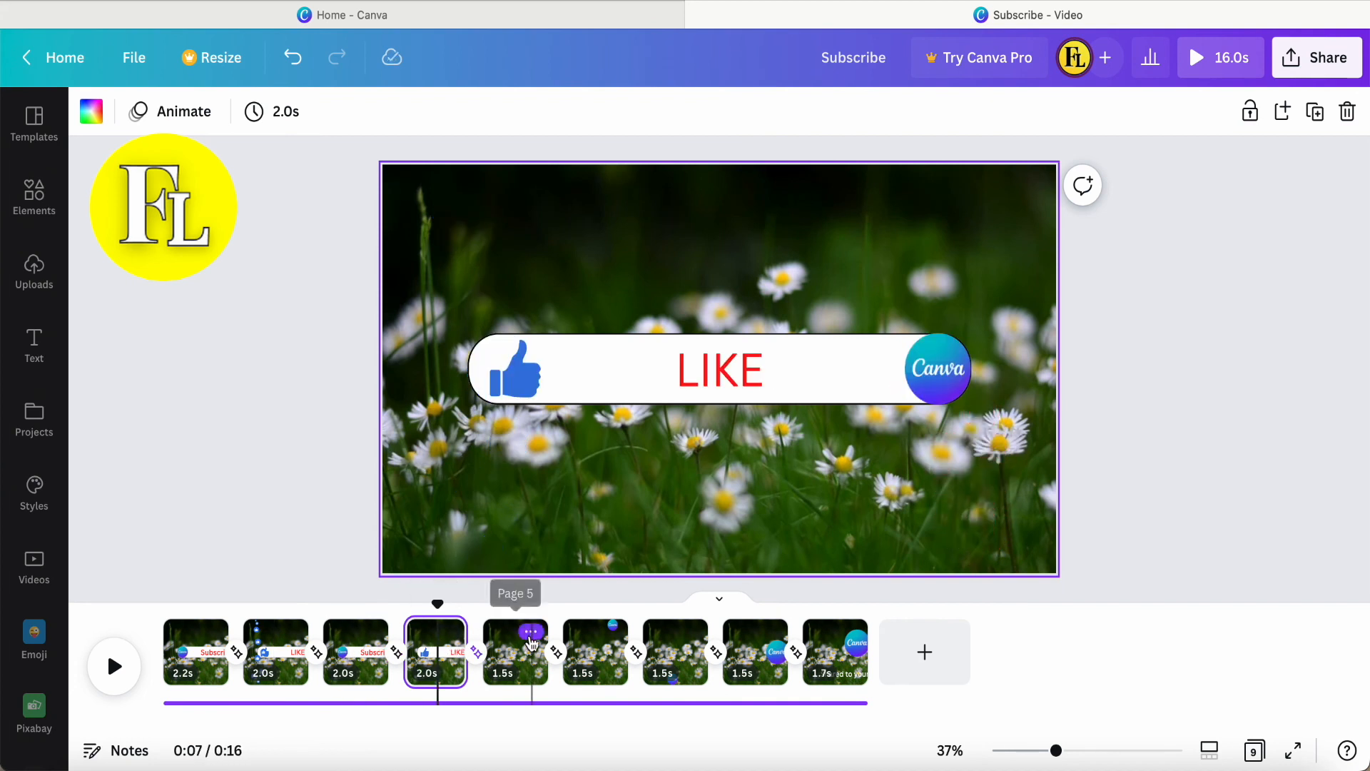
click(530, 631)
click(521, 660)
click(608, 651)
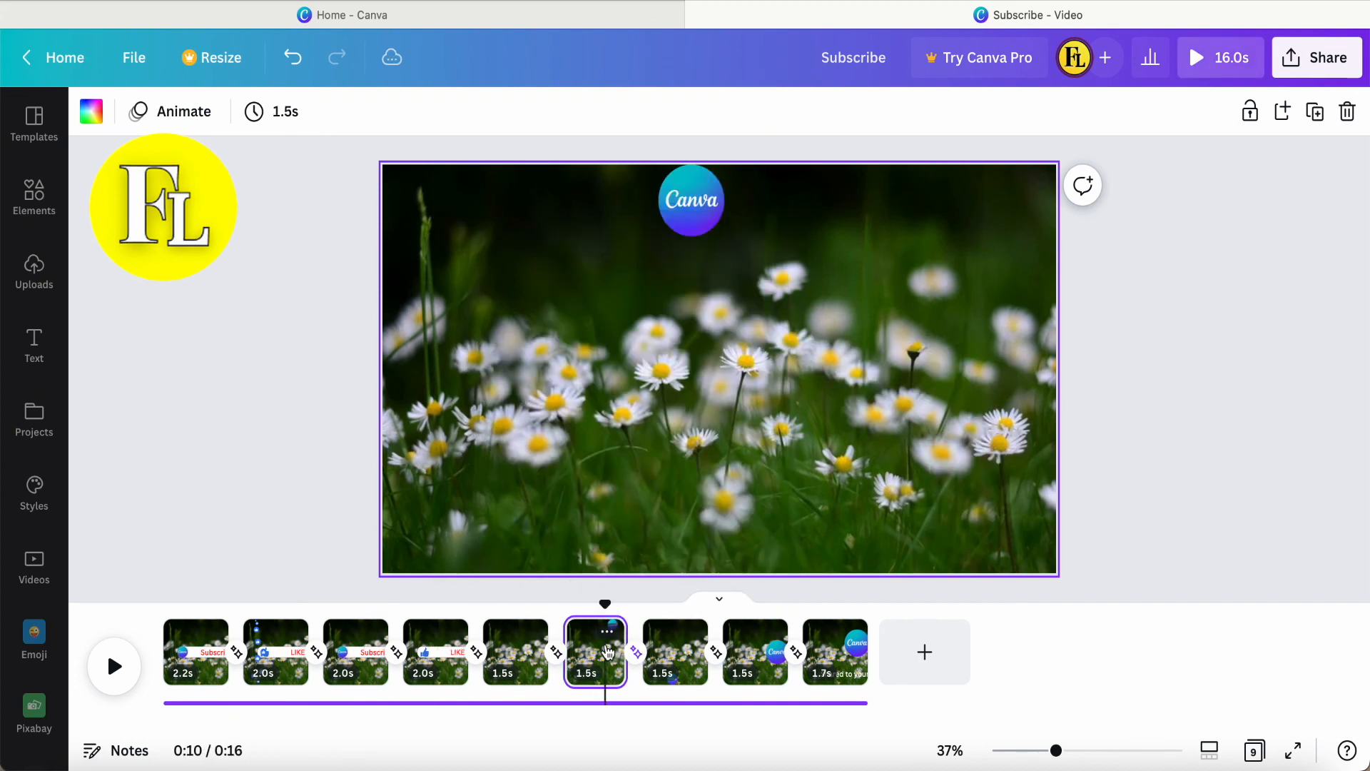
click(690, 216)
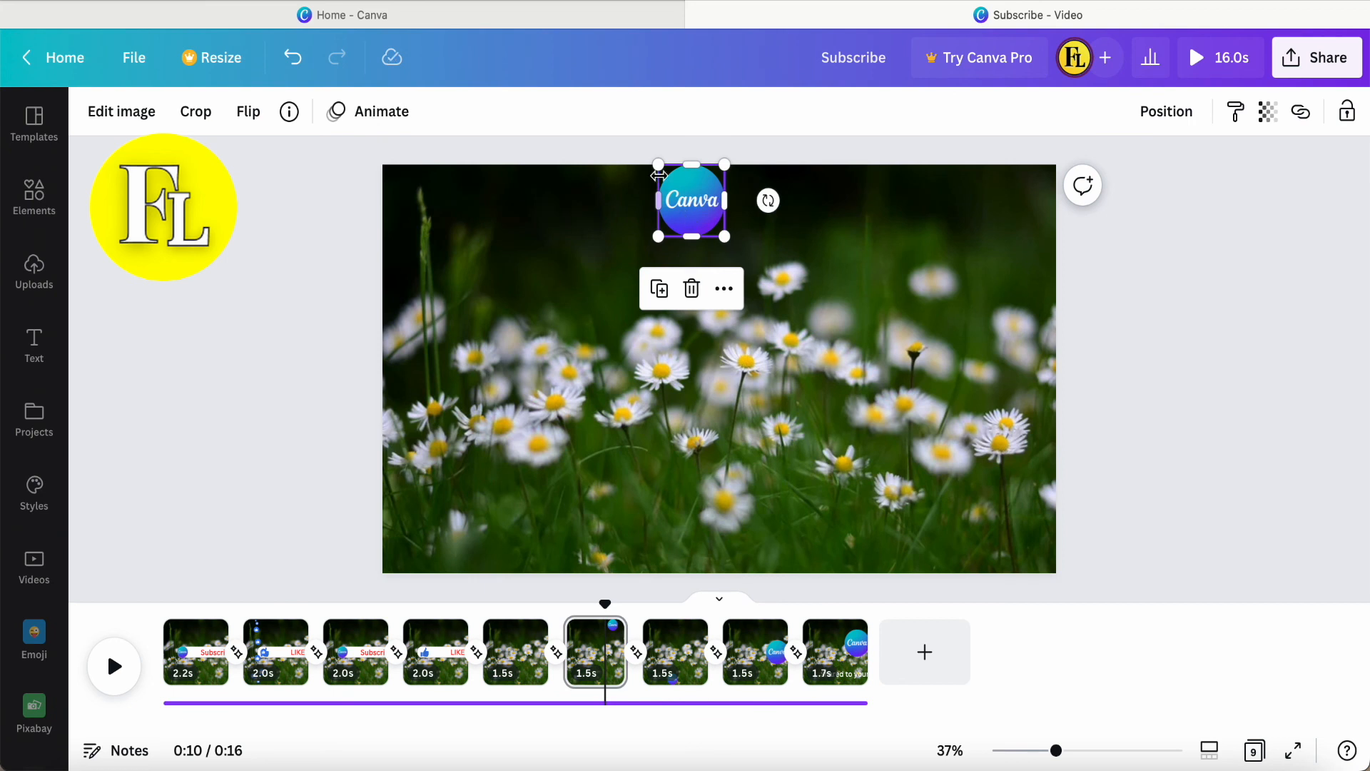